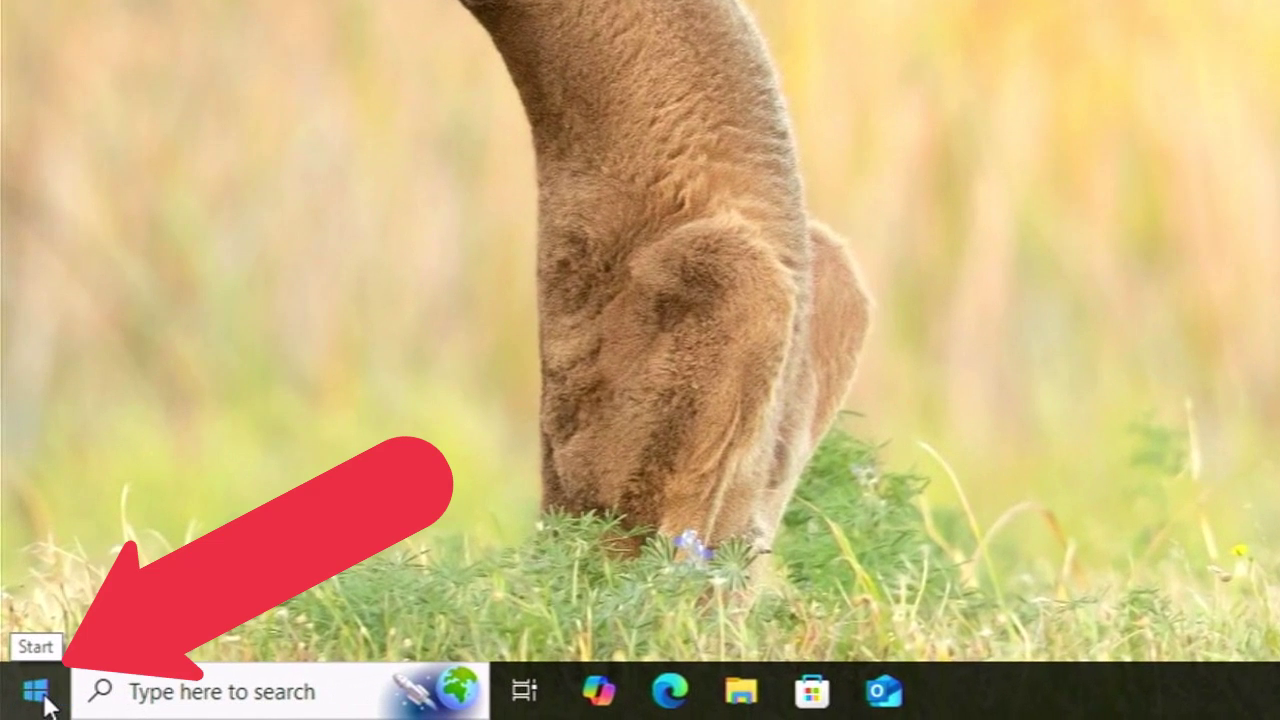
- Launch Settings from the Start menu and go to Update & Security's Windows Update page
{"action": "left_click", "coordinate": [50, 702]}
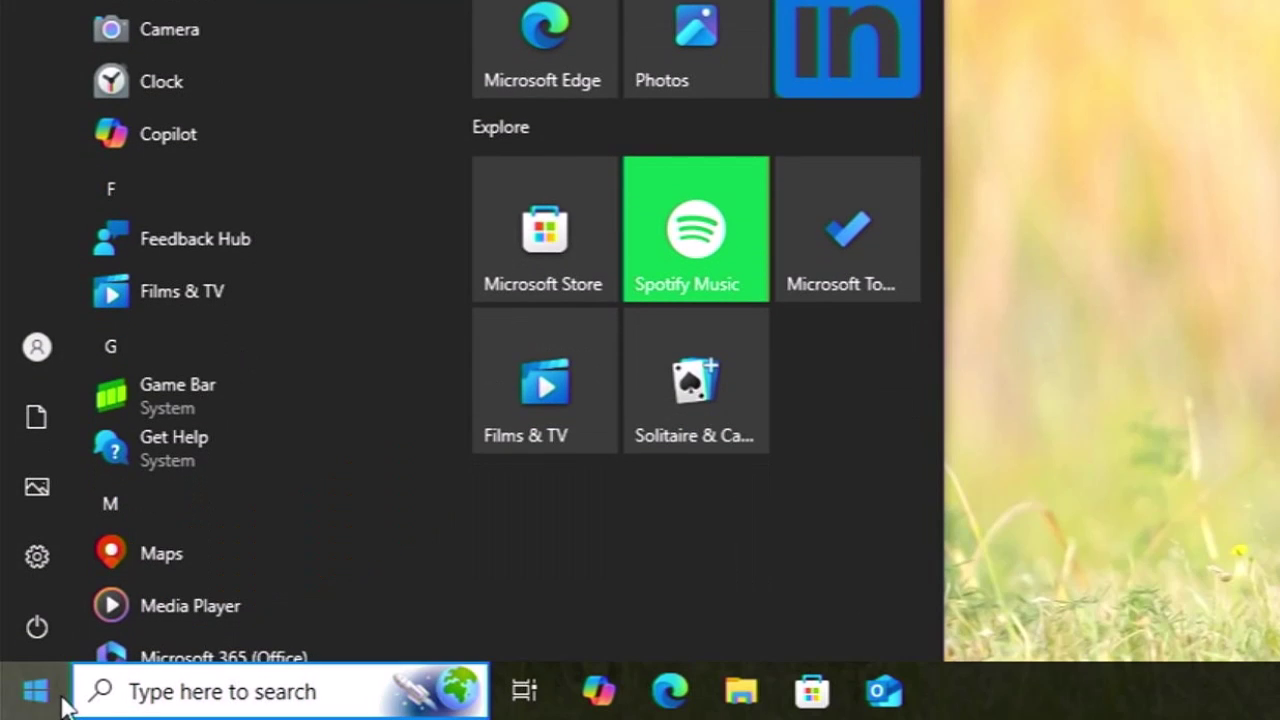
{"action": "mouse_move", "coordinate": [43, 556]}
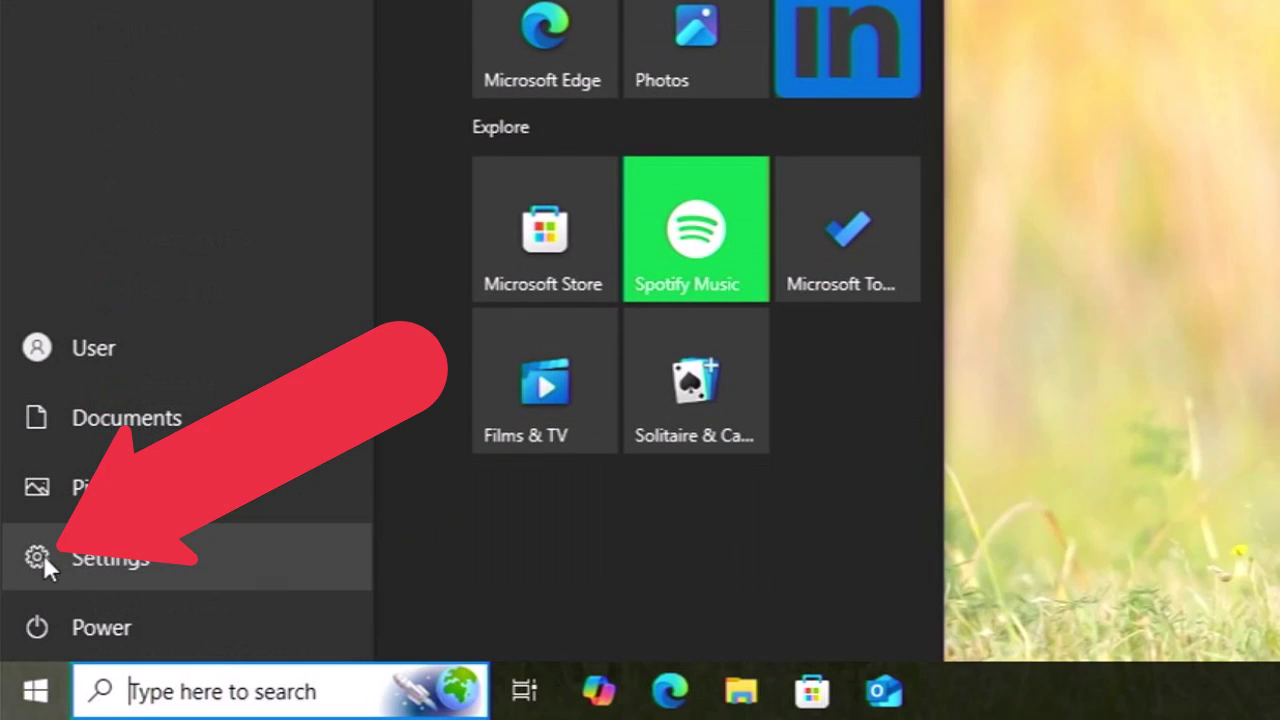
{"action": "left_click", "coordinate": [99, 559]}
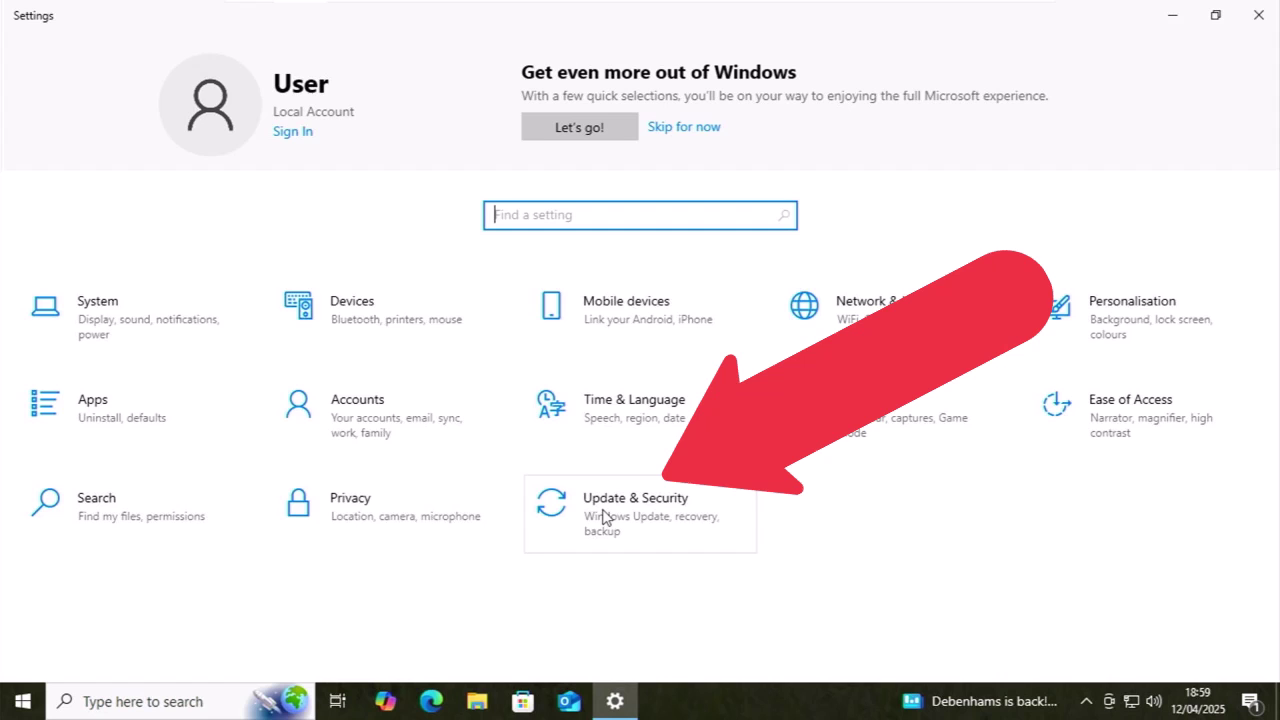
{"action": "left_click", "coordinate": [601, 517]}
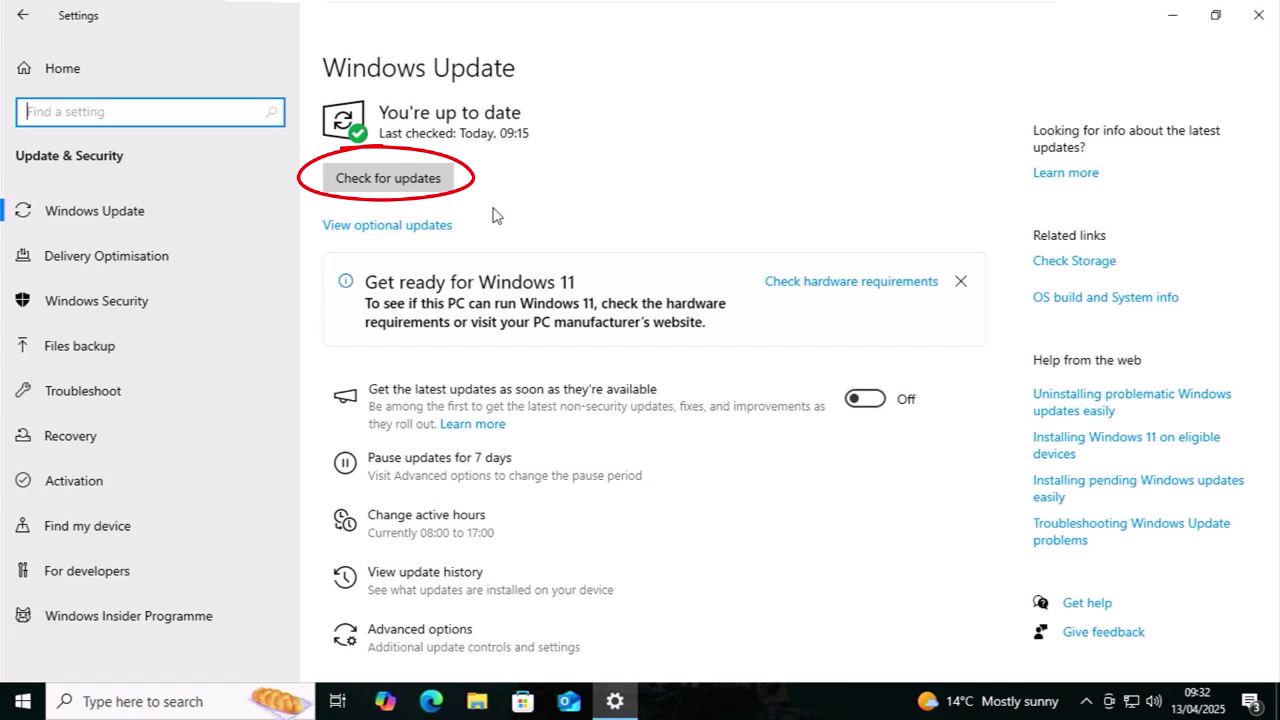
- Check for updates, install the 2025-04 Cumulative Update (KB5055518), and restart the PC to apply it
{"action": "left_click", "coordinate": [424, 177]}
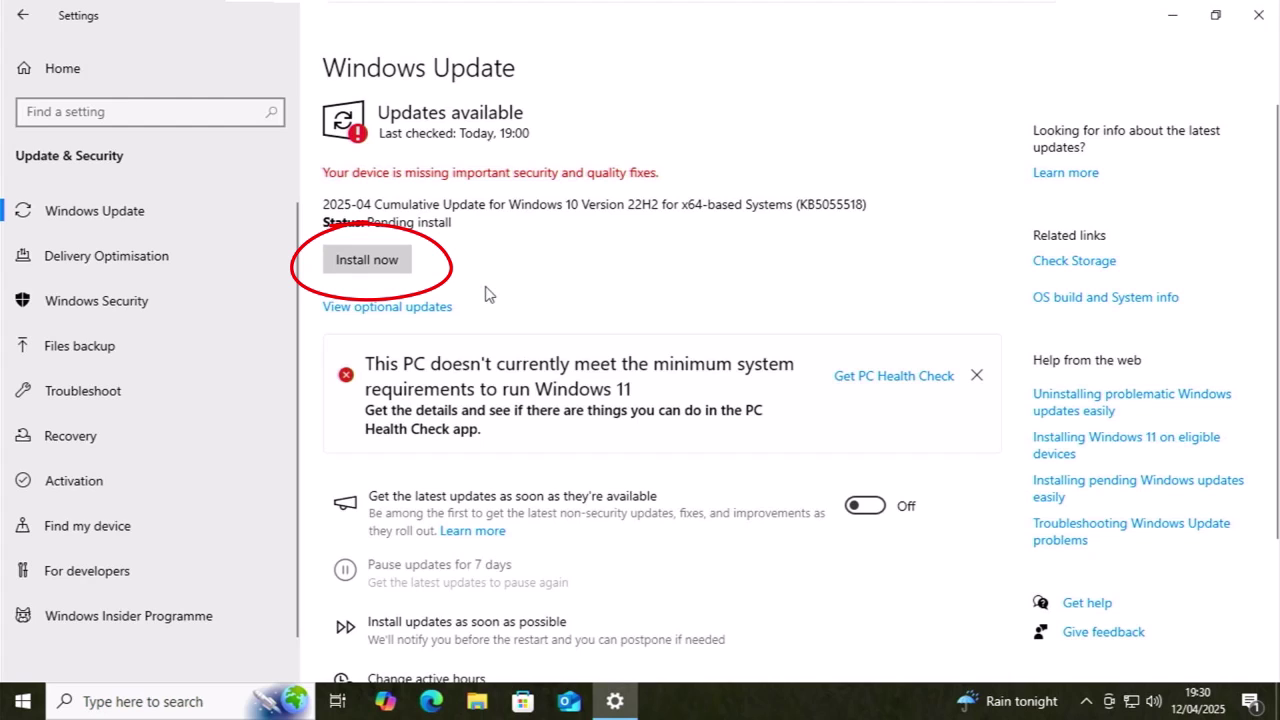
{"action": "left_click", "coordinate": [368, 260]}
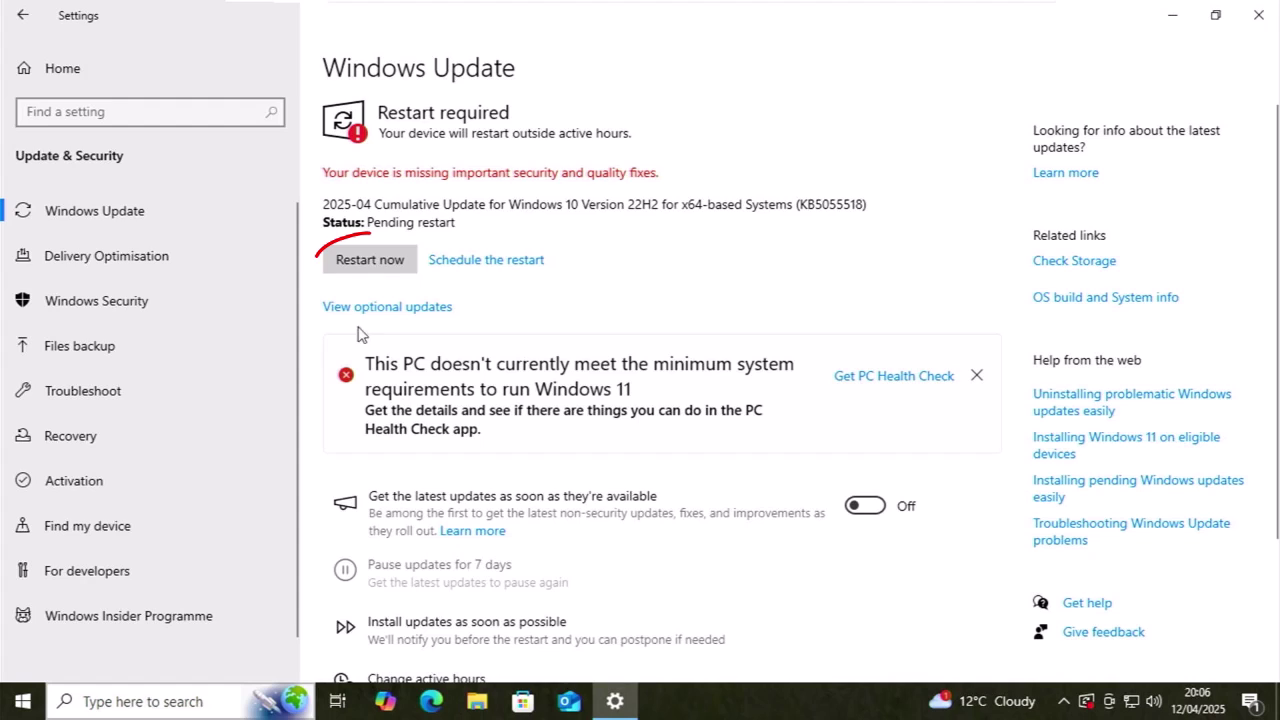
{"action": "left_click", "coordinate": [372, 263]}
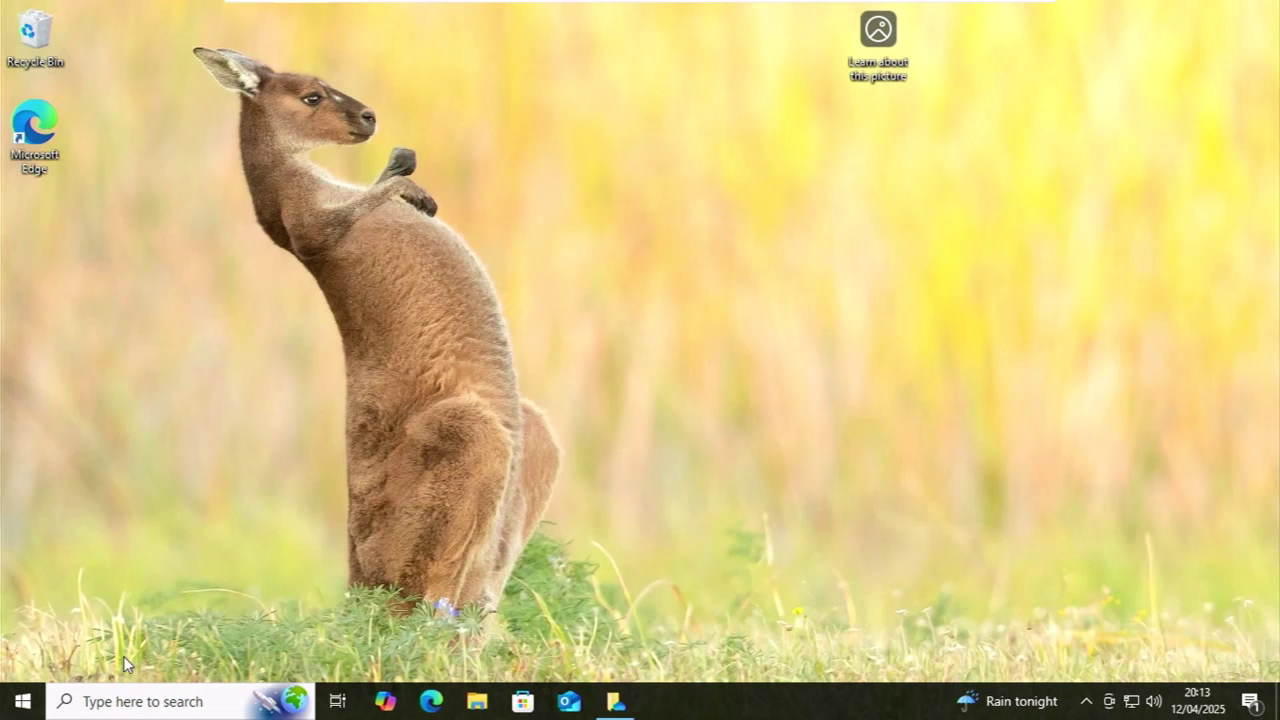
- Reopen Settings from Start and return to Update & Security after the restart
{"action": "left_click", "coordinate": [22, 705]}
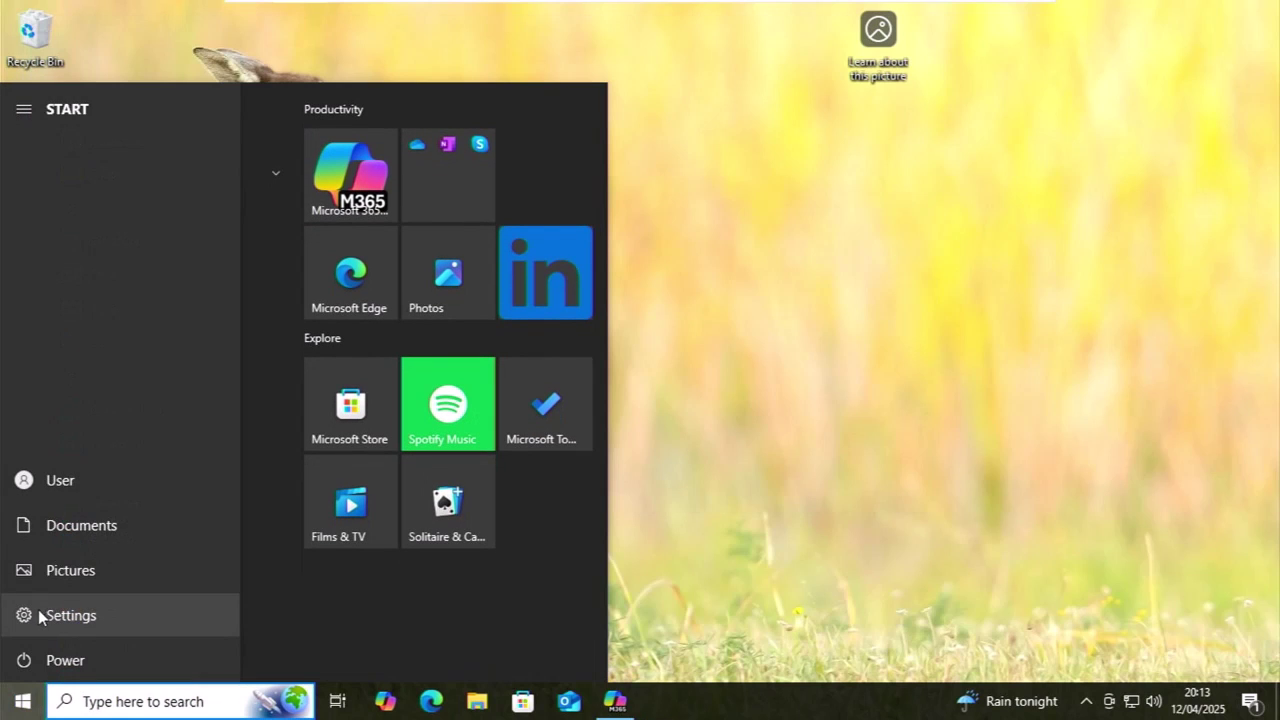
{"action": "left_click", "coordinate": [38, 614]}
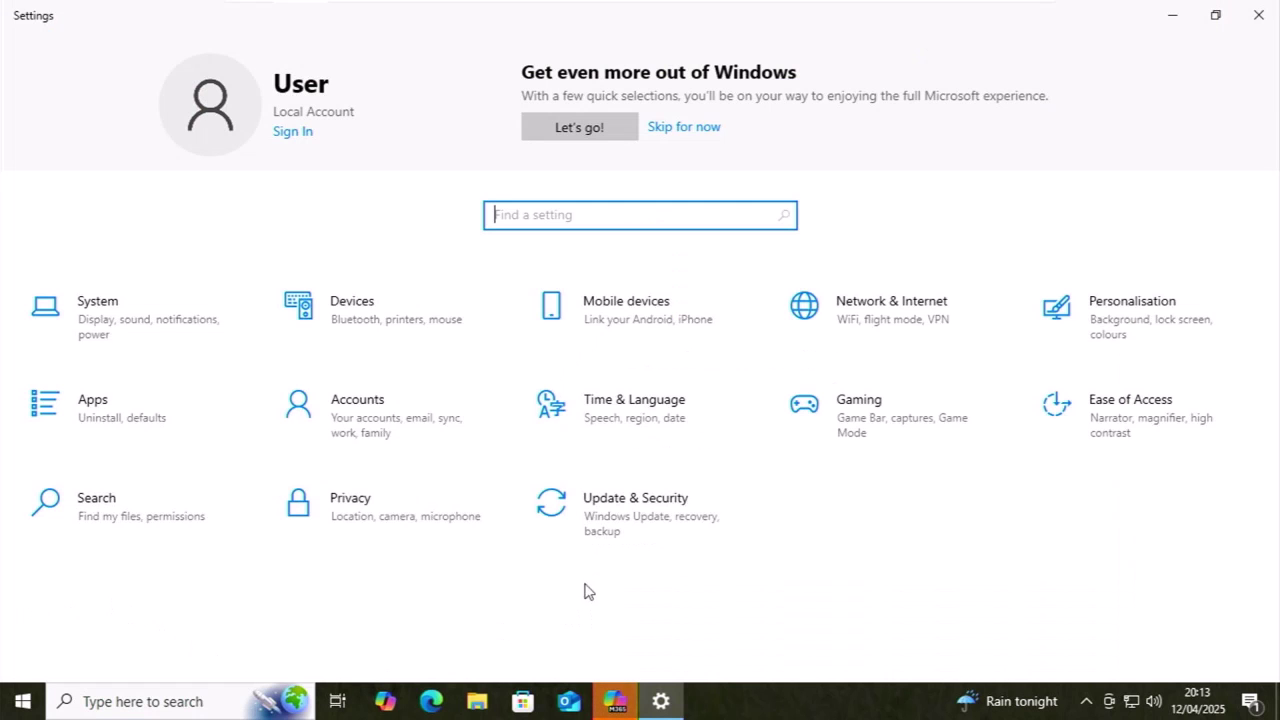
{"action": "left_click", "coordinate": [607, 519]}
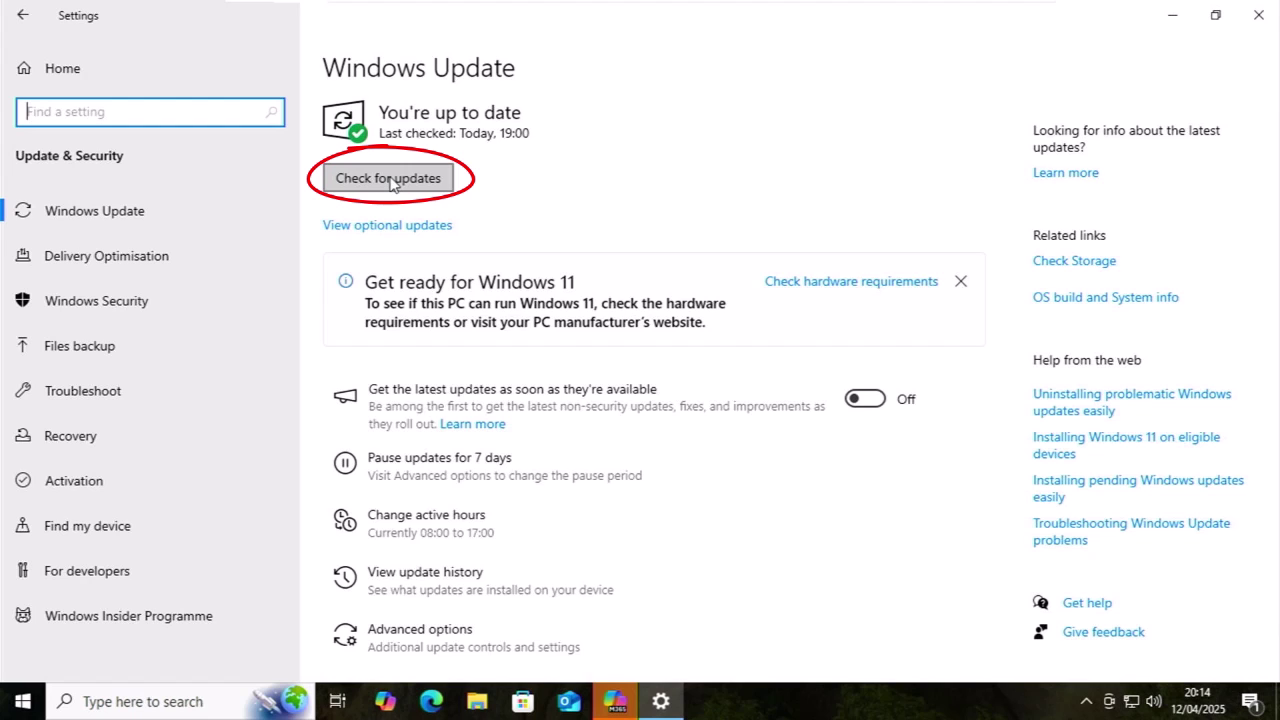
- Check for updates again, install the pending cumulative update, and restart the PC
{"action": "left_click", "coordinate": [390, 180]}
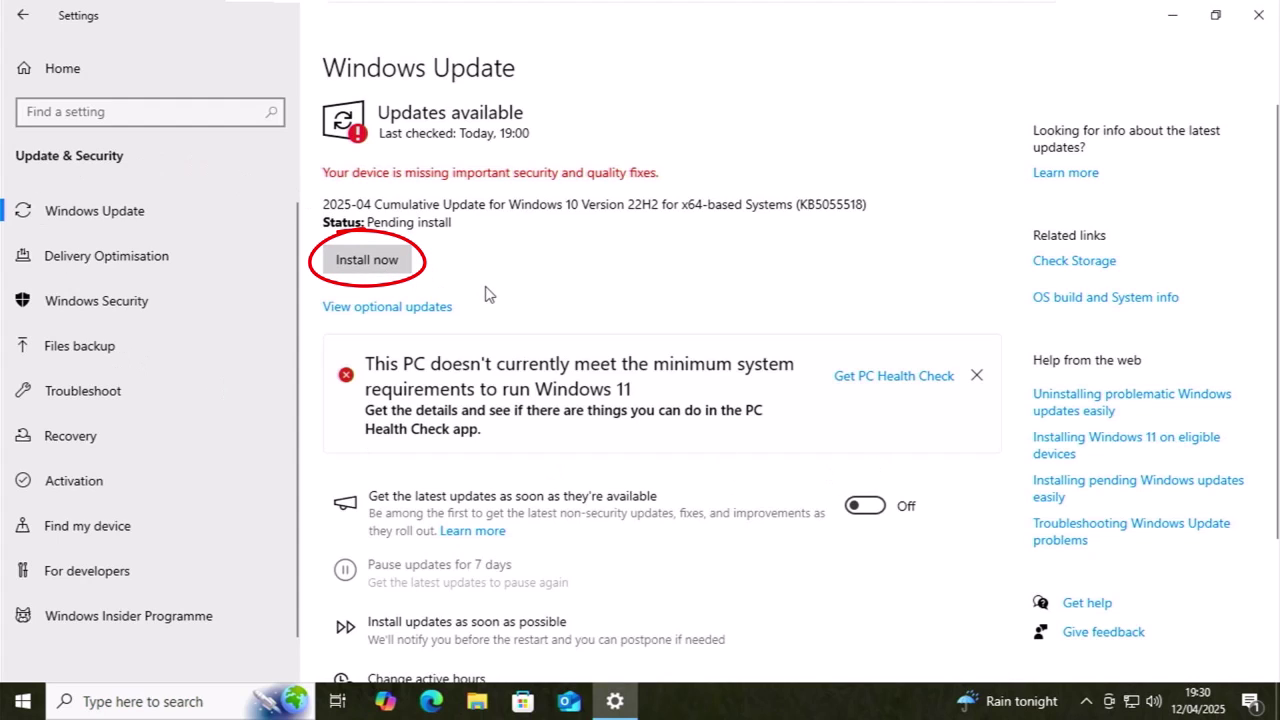
{"action": "left_click", "coordinate": [374, 268]}
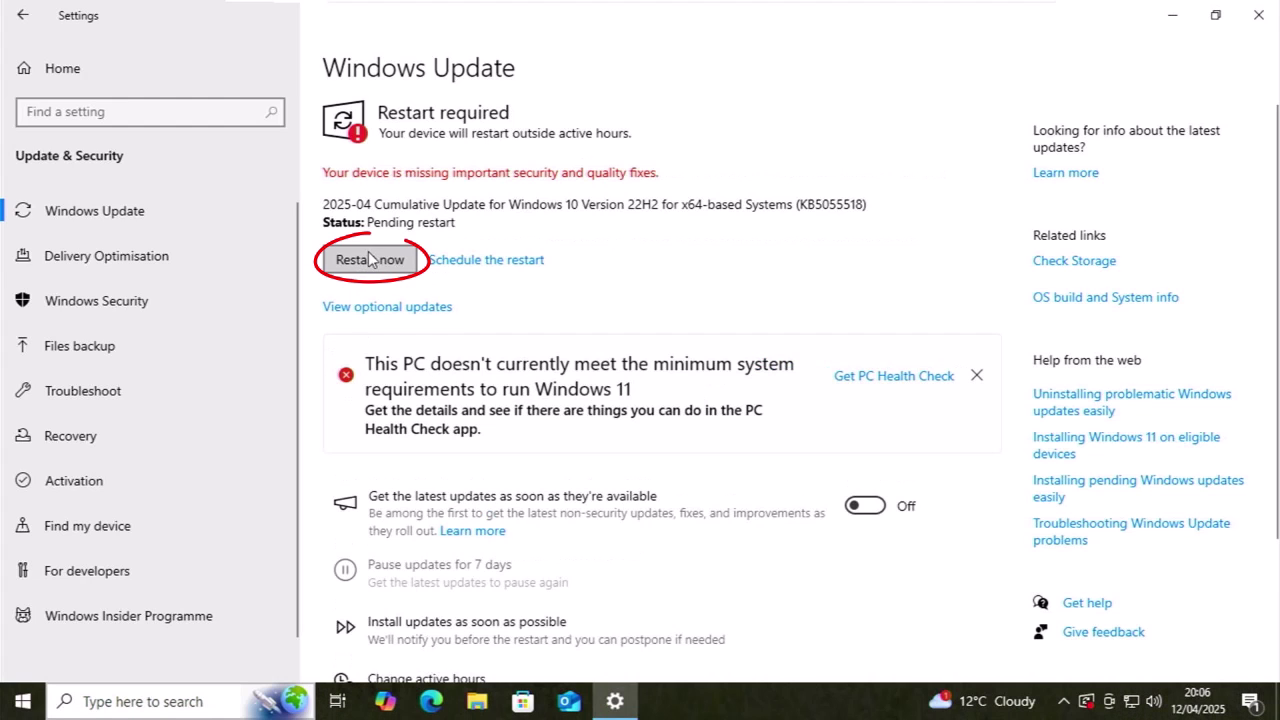
{"action": "left_click", "coordinate": [376, 265]}
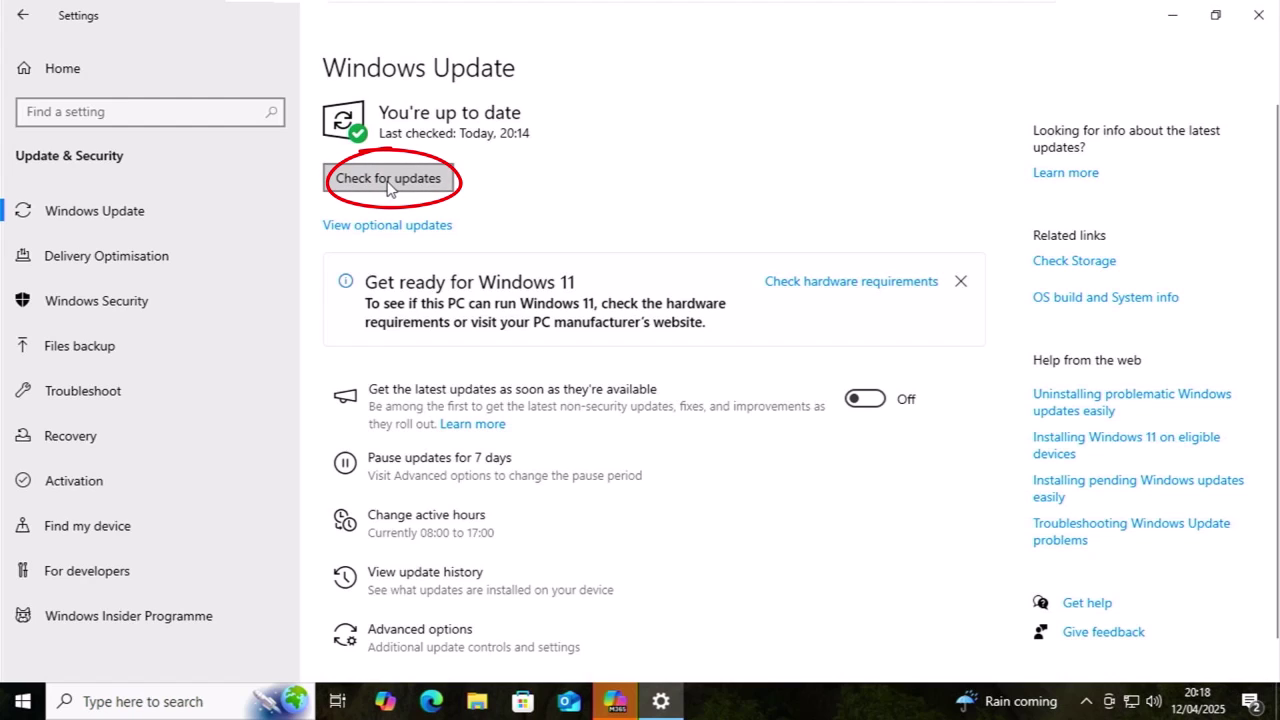
- Run a final update check showing You're up to date, then close the Settings window
{"action": "left_click", "coordinate": [390, 179]}
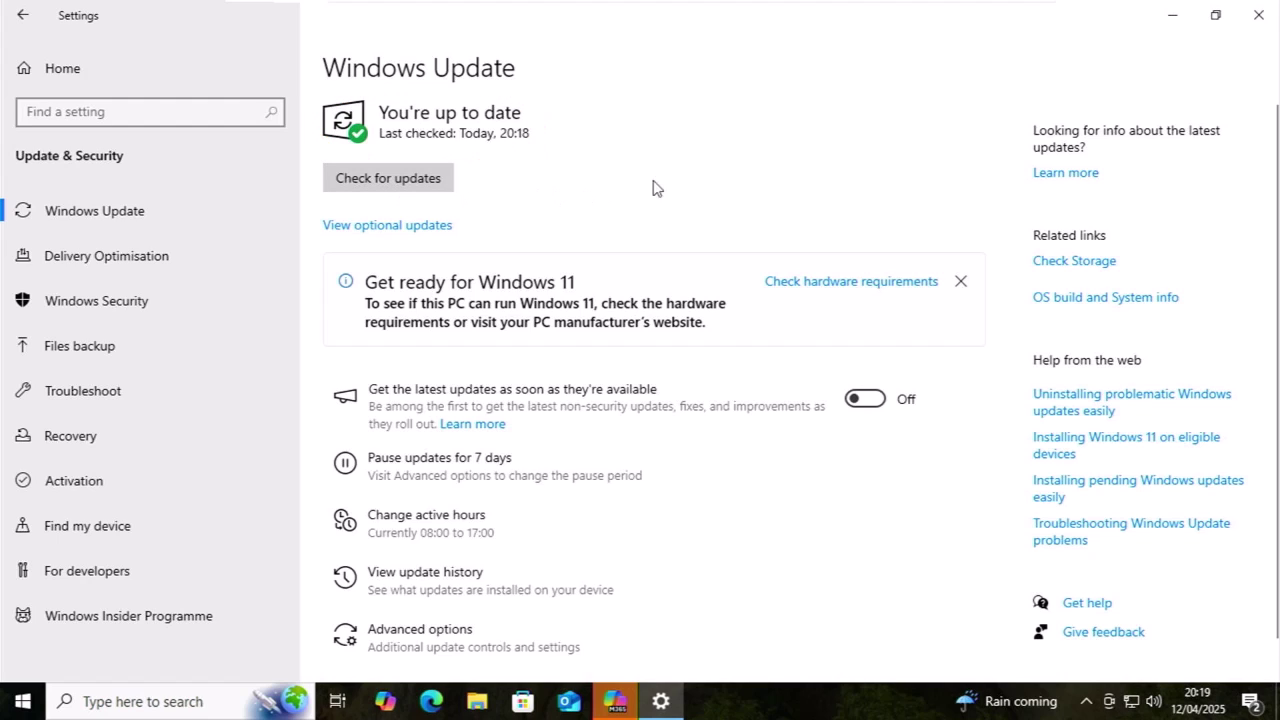
{"action": "left_click", "coordinate": [1257, 20]}
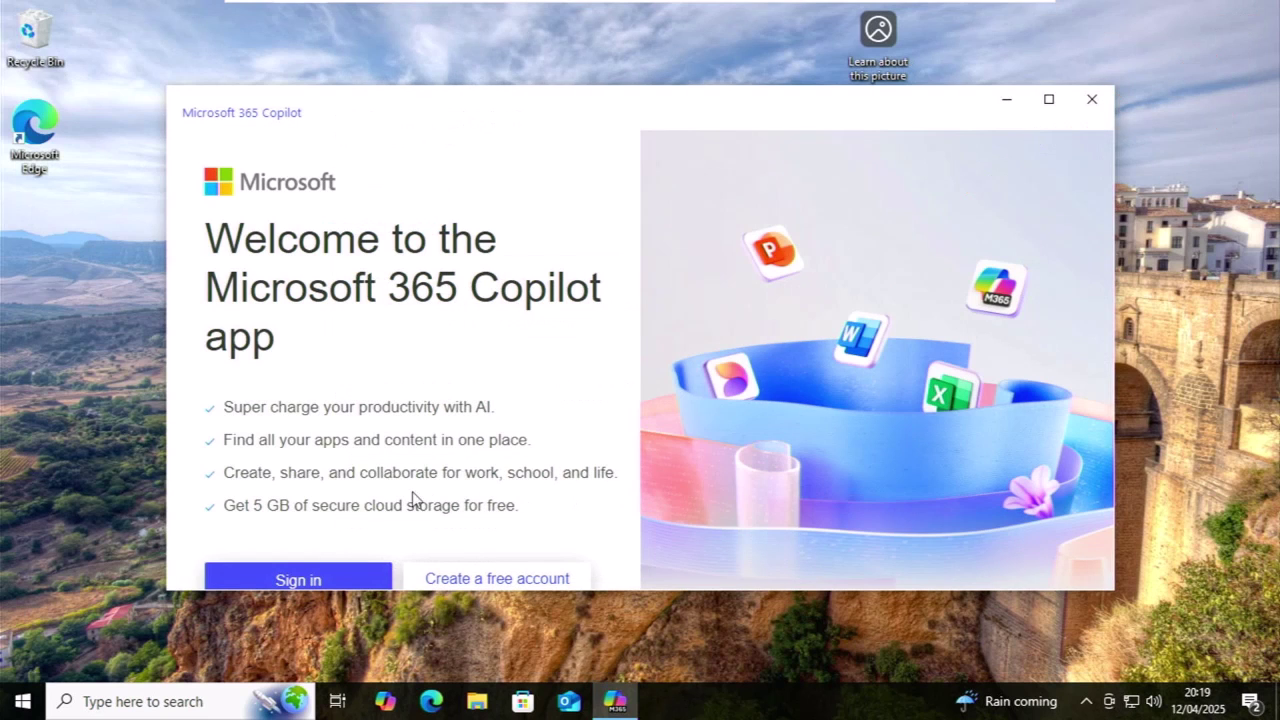
- Close the Microsoft 365 Copilot welcome window and restart Windows via Start's Power options
{"action": "left_click", "coordinate": [1092, 99]}
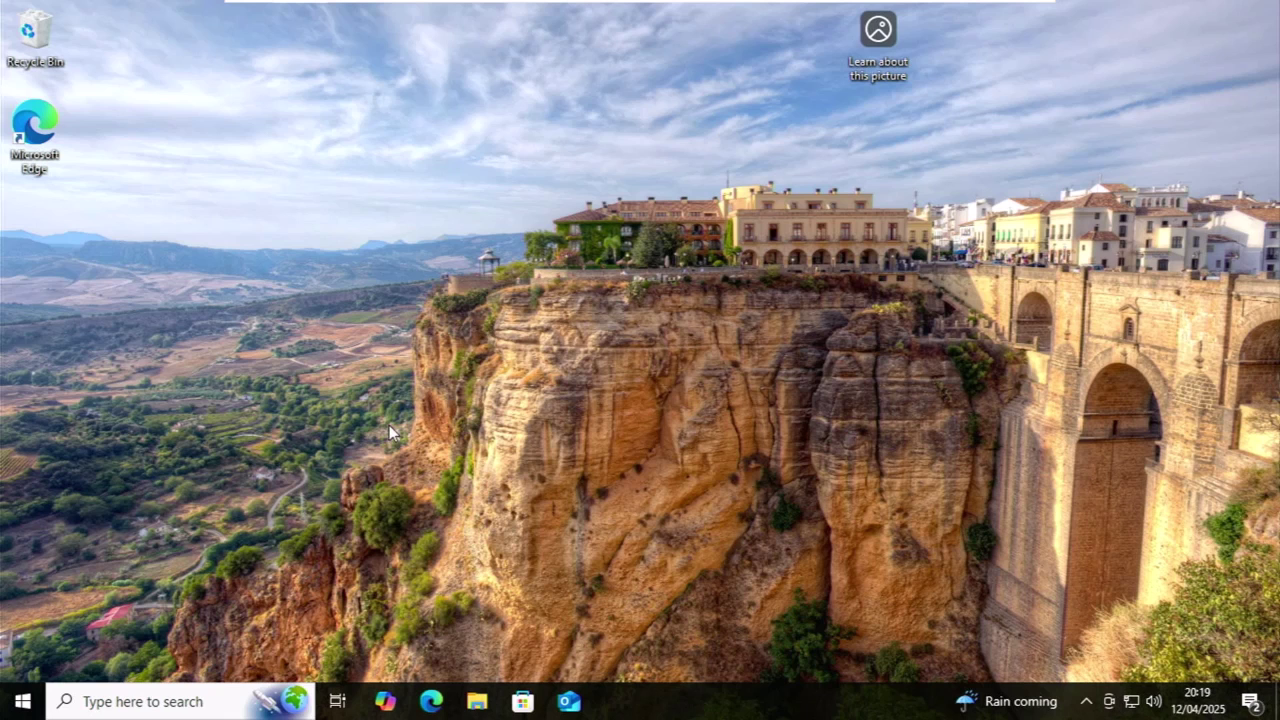
{"action": "left_click", "coordinate": [20, 703]}
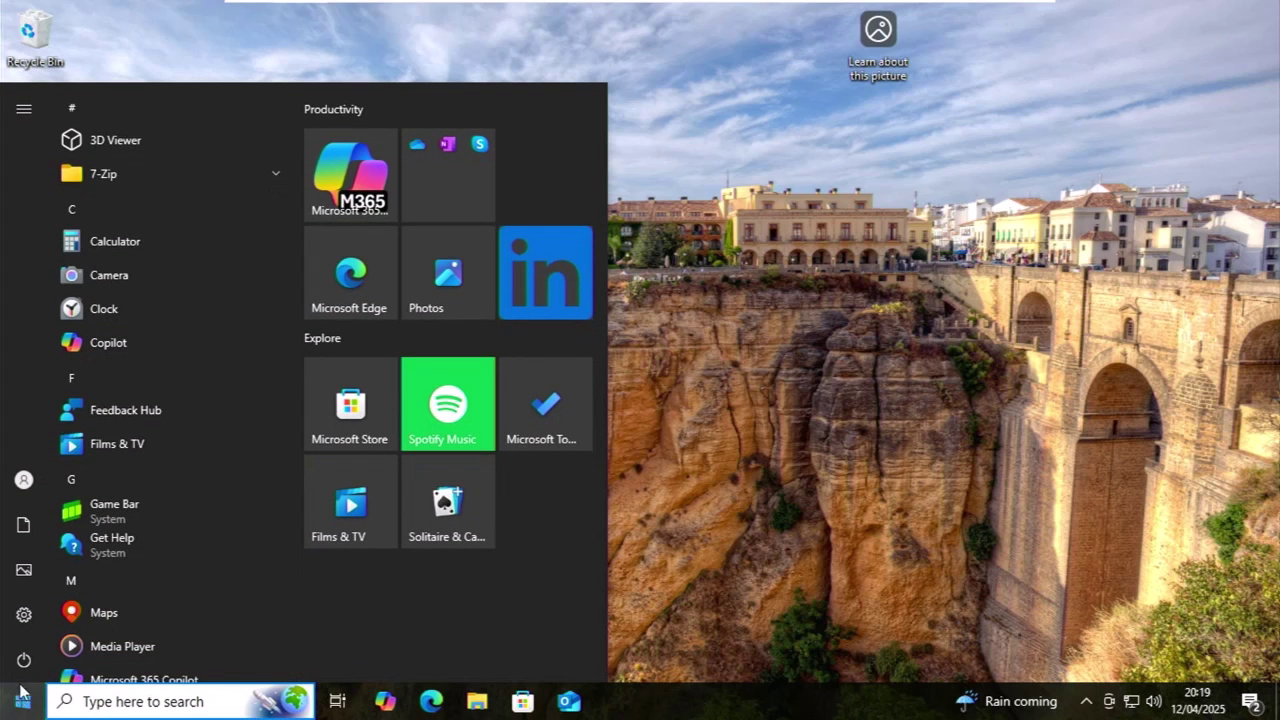
{"action": "left_click", "coordinate": [24, 664]}
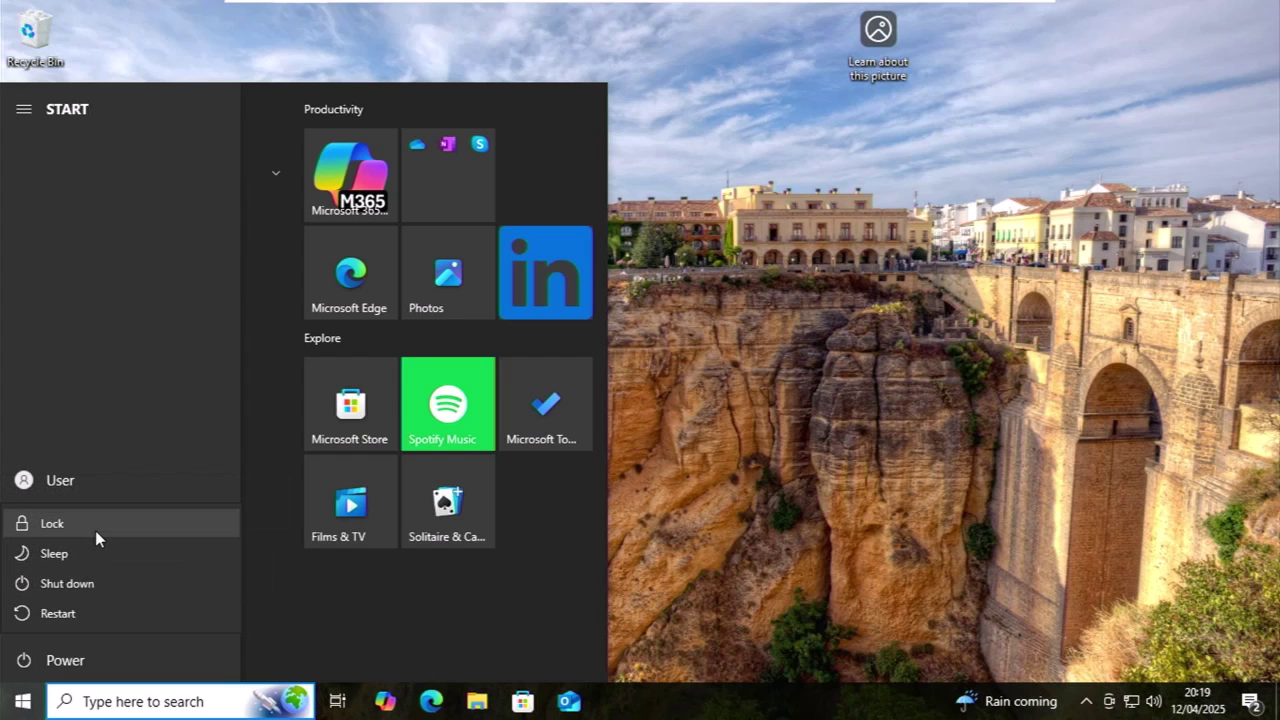
{"action": "left_click", "coordinate": [87, 612]}
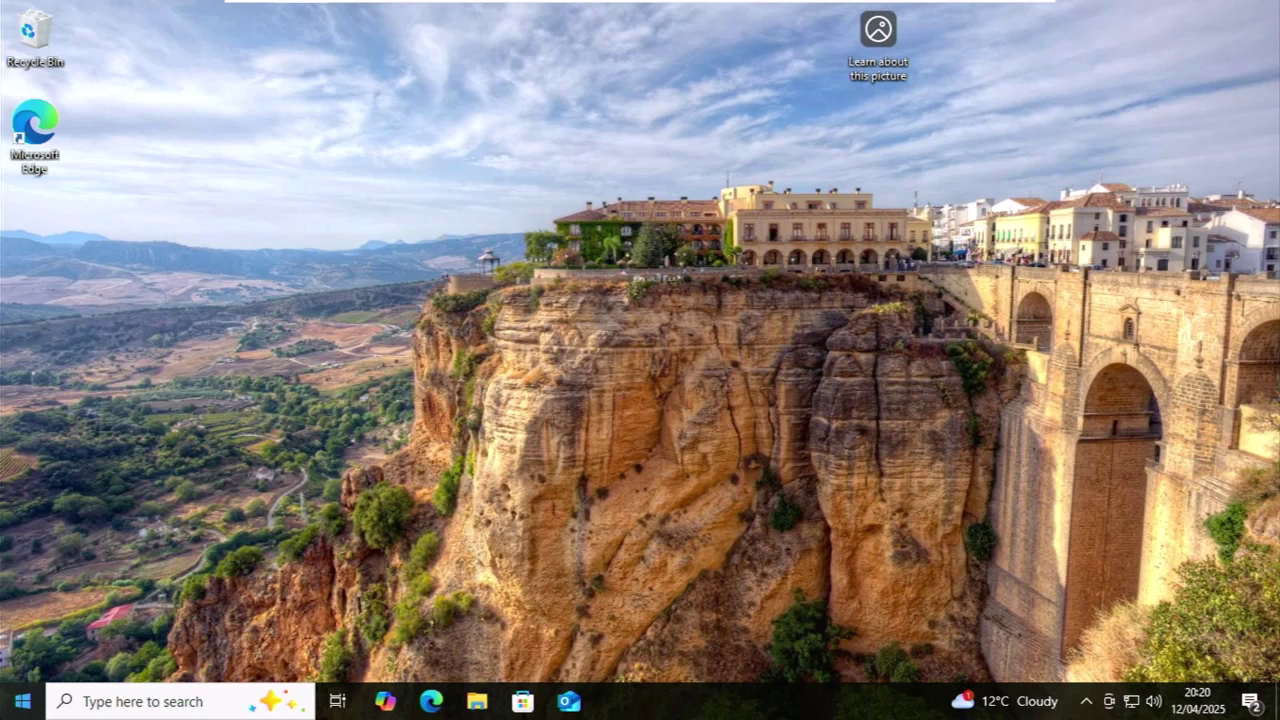
- Reopen Settings' Update & Security page and check for updates, confirming up to date at 20:21
{"action": "left_click", "coordinate": [21, 703]}
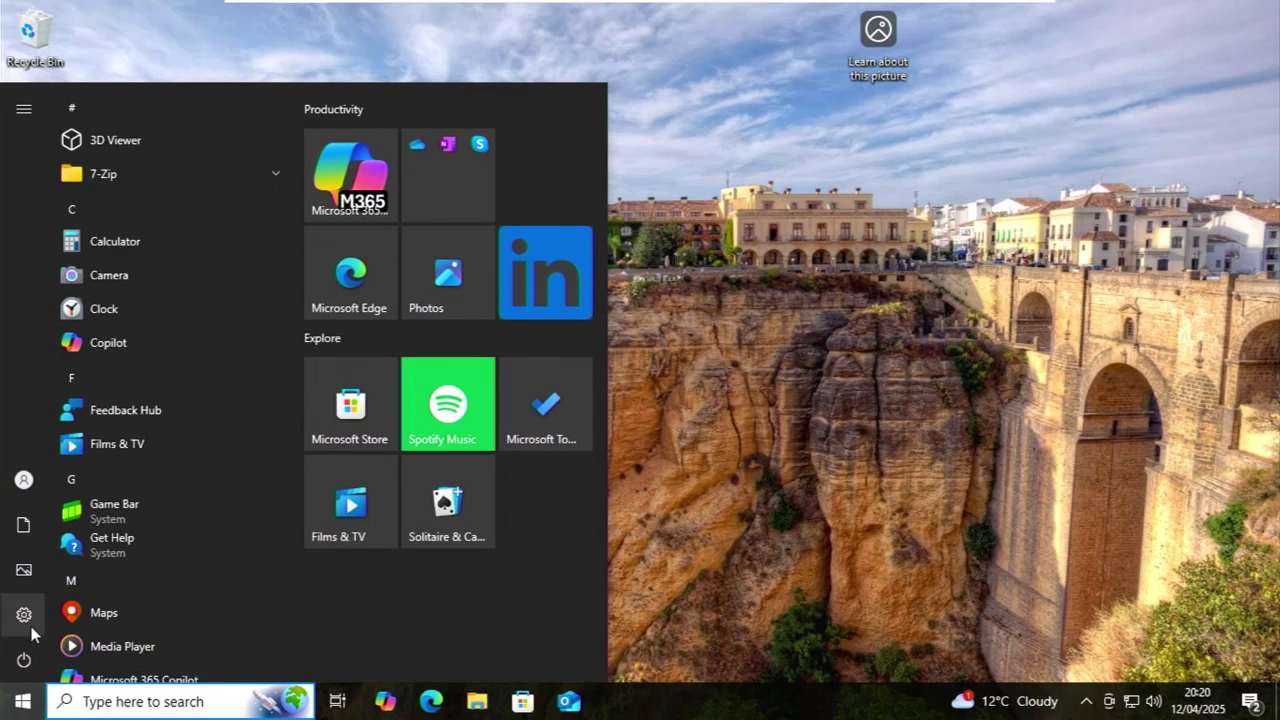
{"action": "mouse_move", "coordinate": [31, 626]}
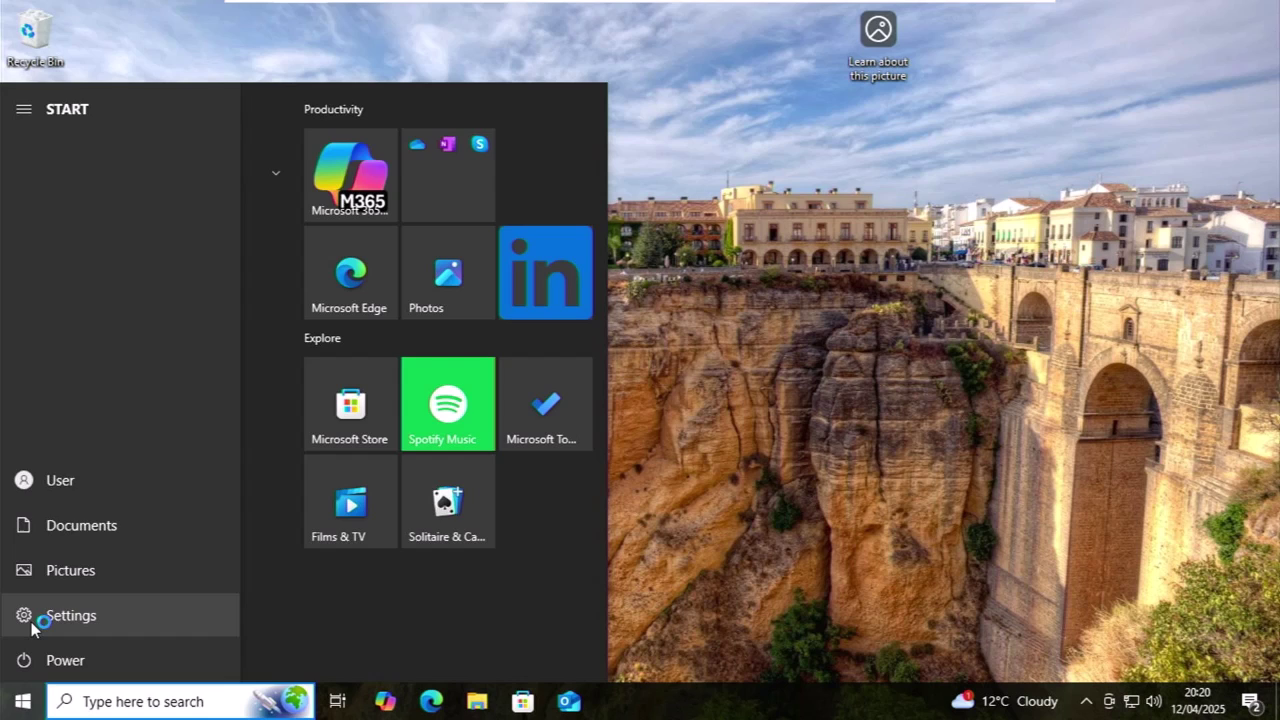
{"action": "left_click", "coordinate": [31, 620]}
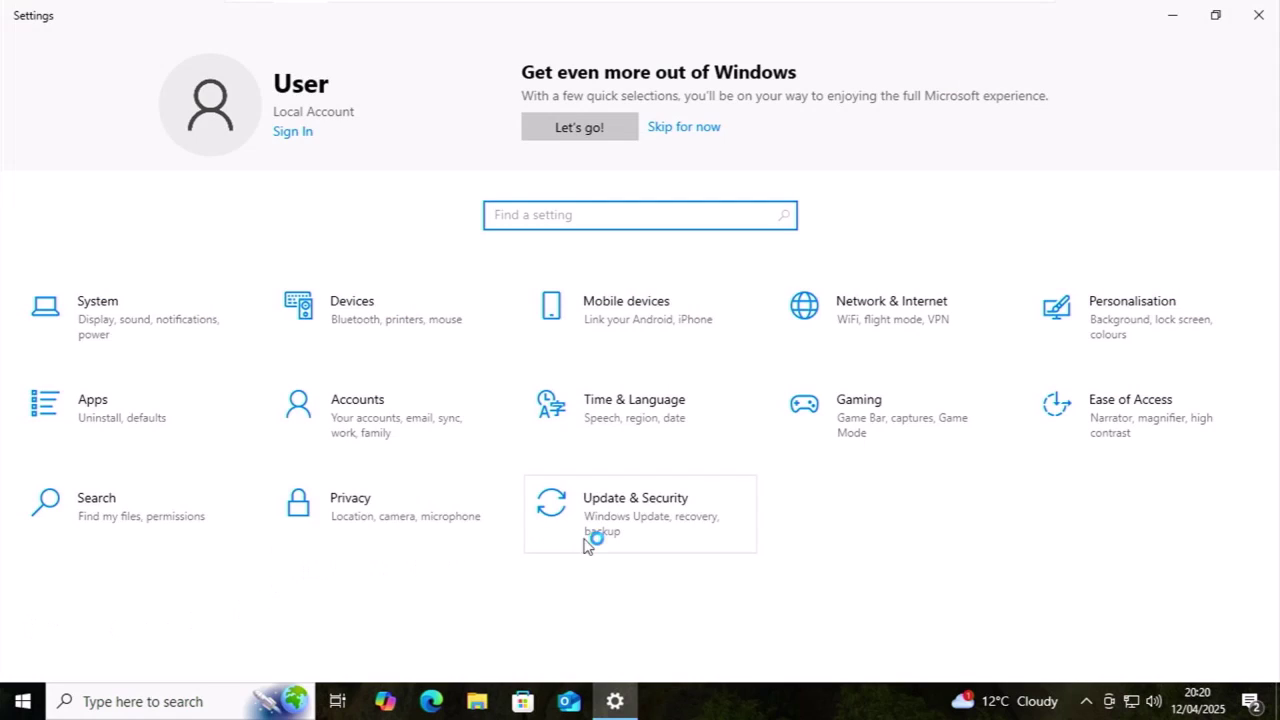
{"action": "left_click", "coordinate": [600, 527]}
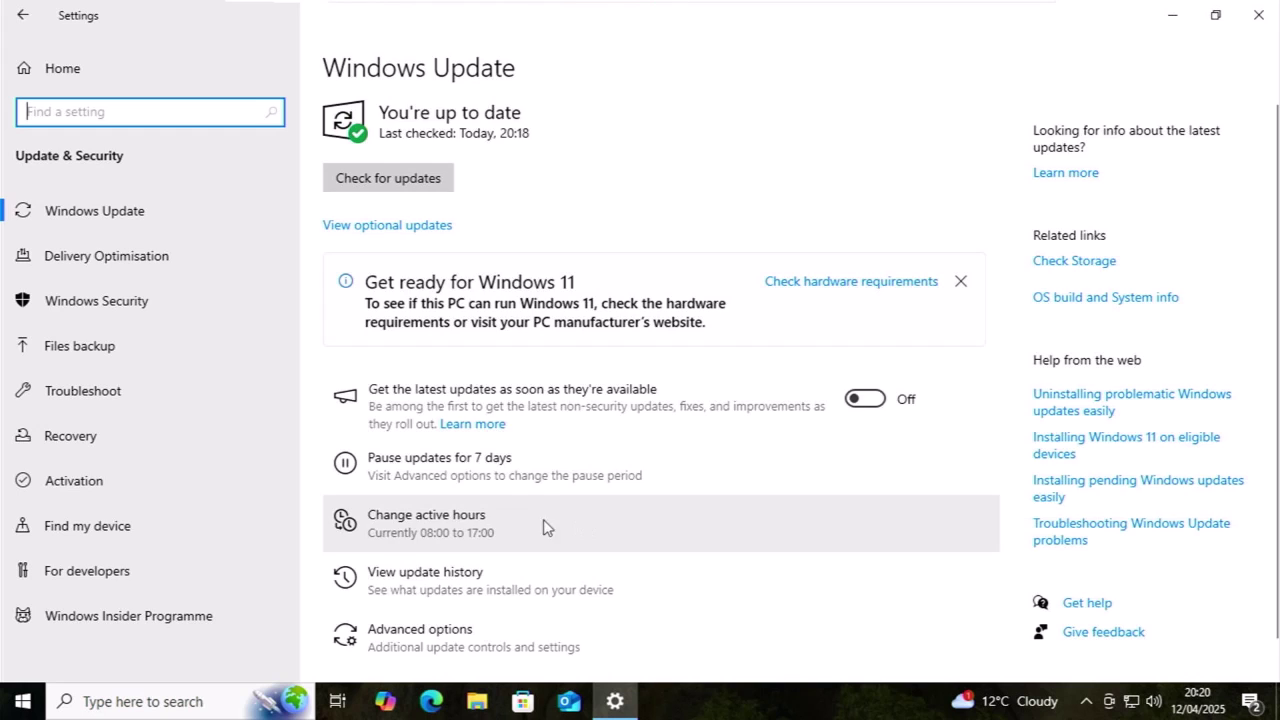
{"action": "left_click", "coordinate": [374, 186]}
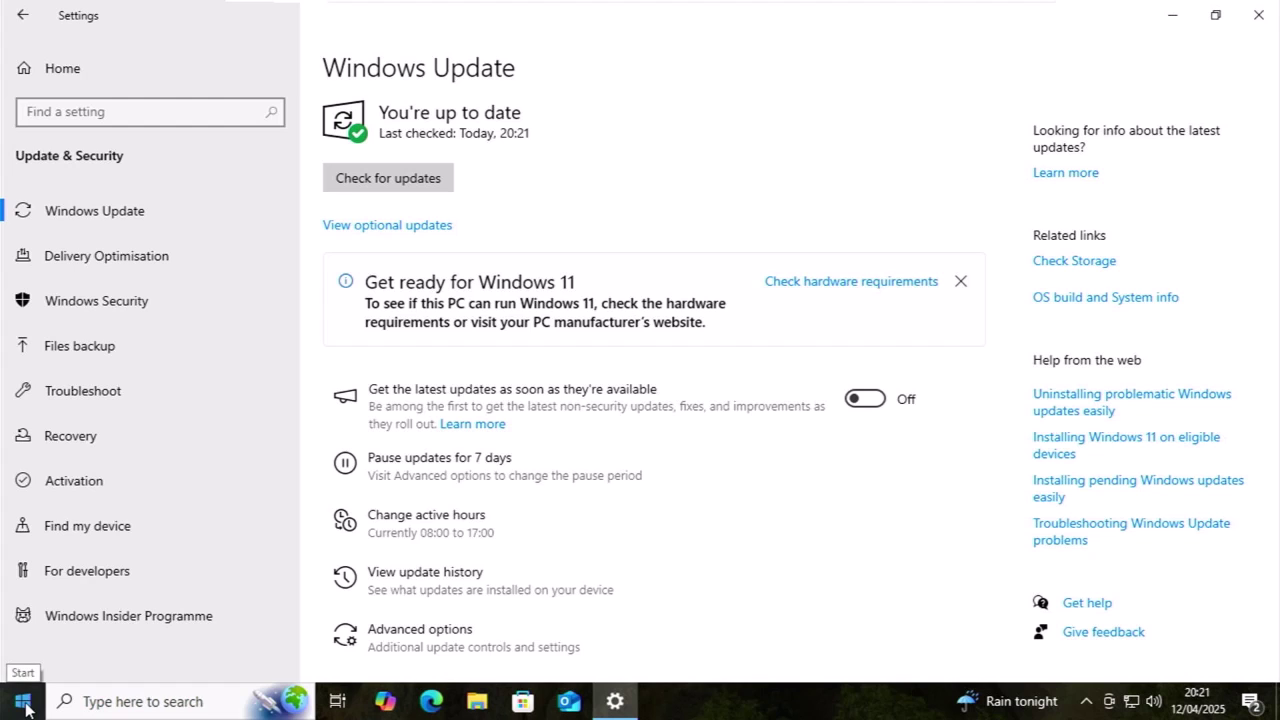
- Back out of Start's Power options without restarting and close the Settings window
{"action": "left_click", "coordinate": [25, 706]}
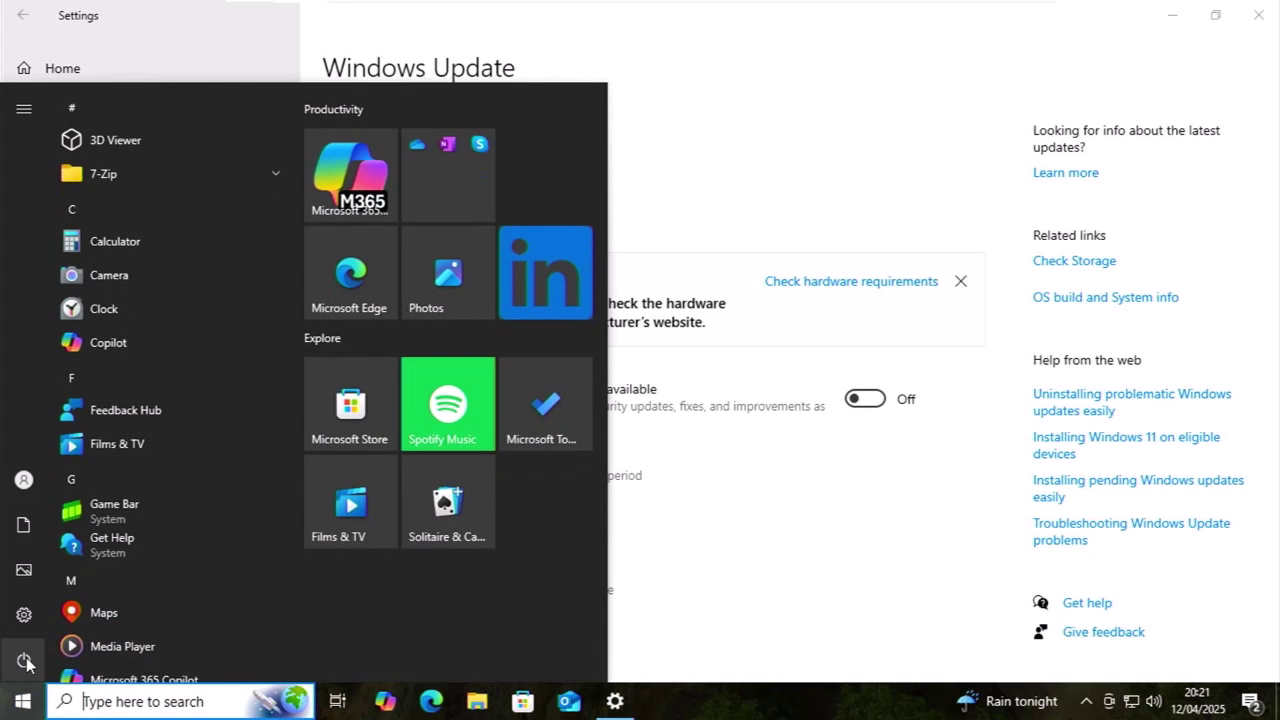
{"action": "left_click", "coordinate": [25, 662]}
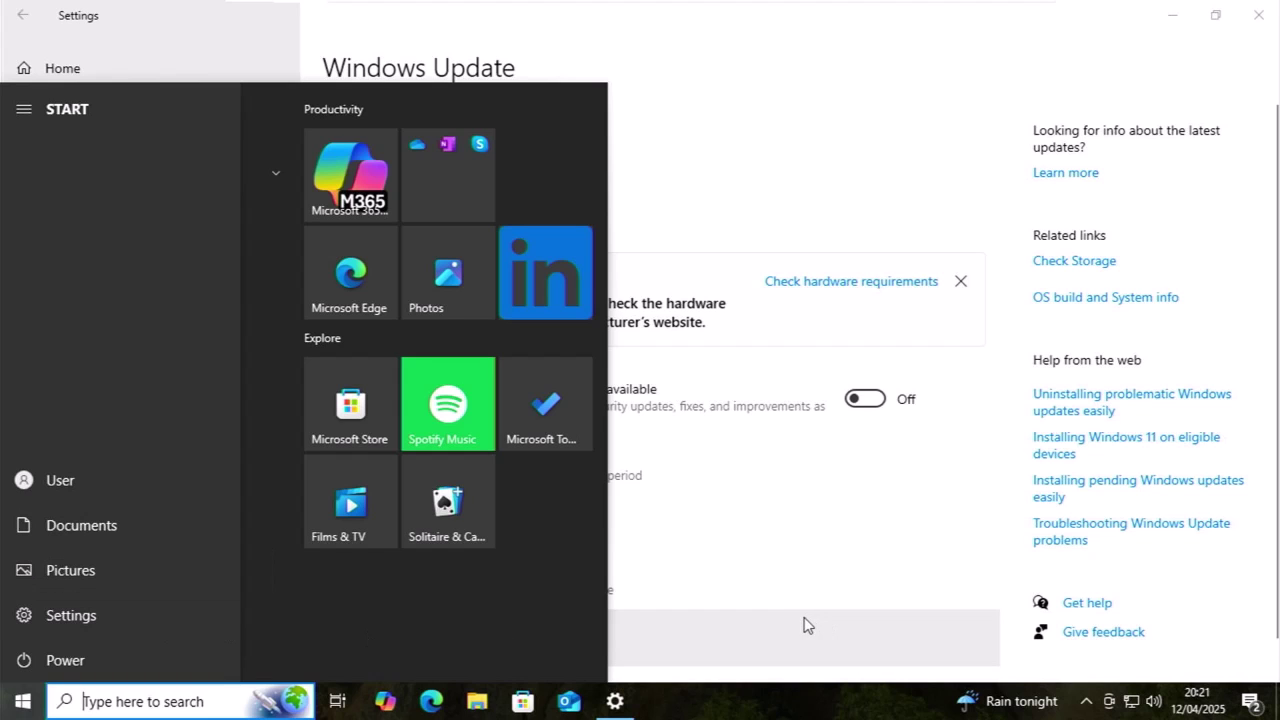
{"action": "left_click", "coordinate": [766, 148]}
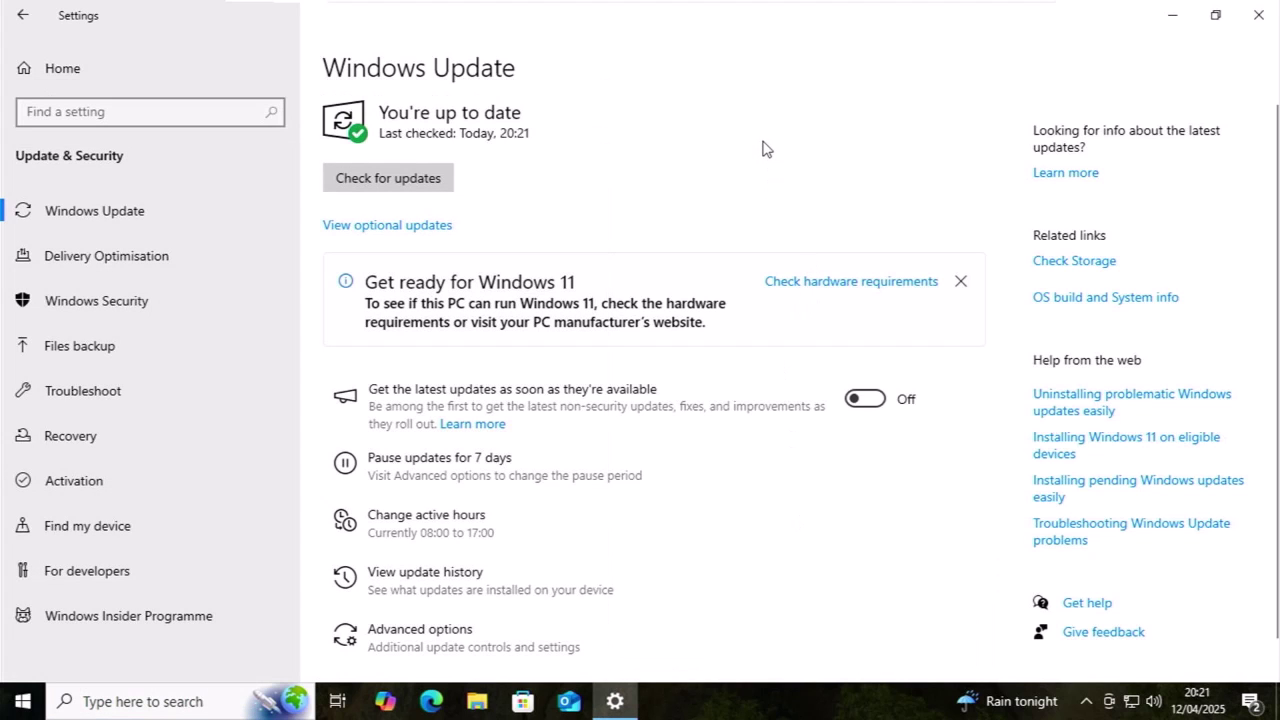
{"action": "left_click", "coordinate": [1258, 15]}
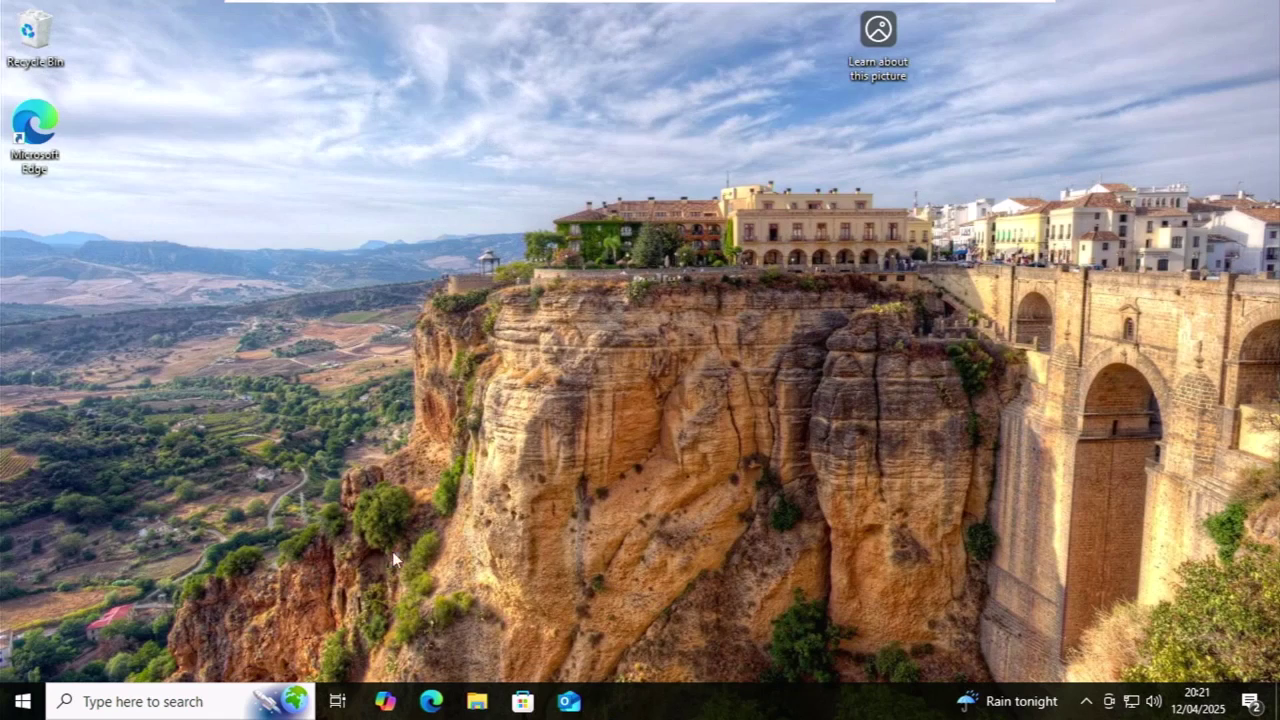
- Go to Update & Security > Troubleshoot > Additional troubleshooters and run the Windows Update troubleshooter
{"action": "left_click", "coordinate": [30, 708]}
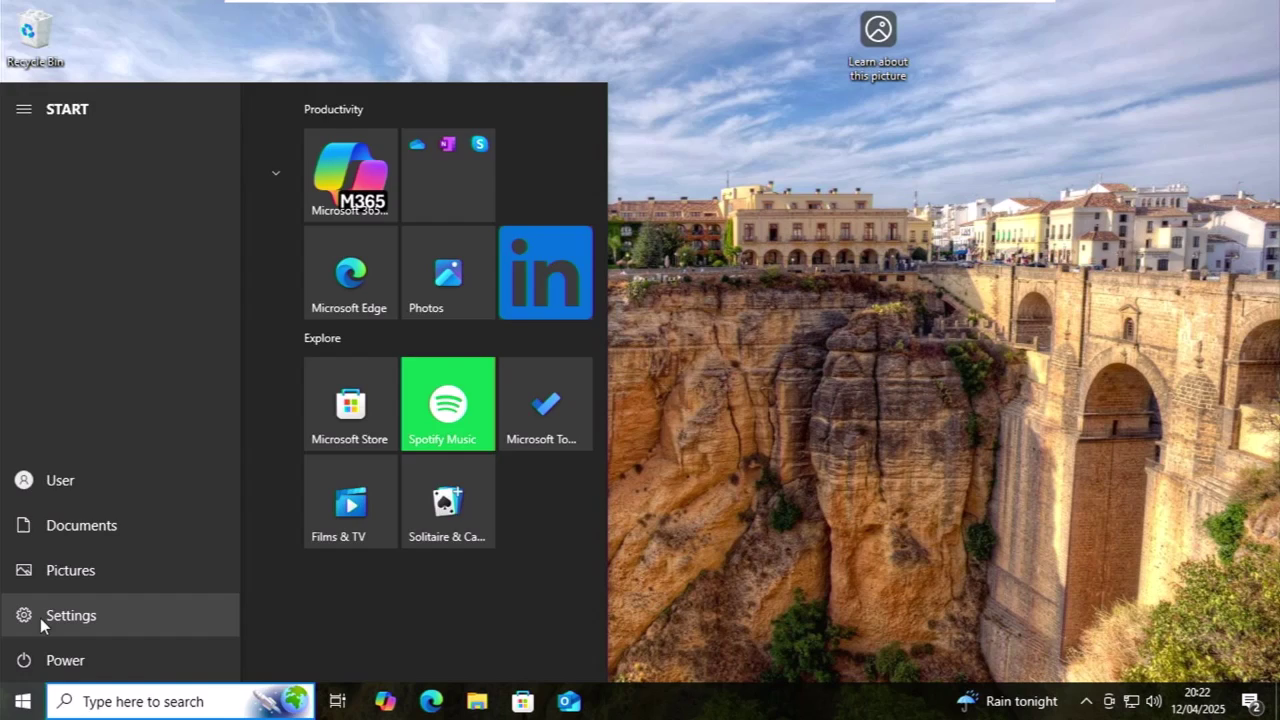
{"action": "left_click", "coordinate": [40, 618]}
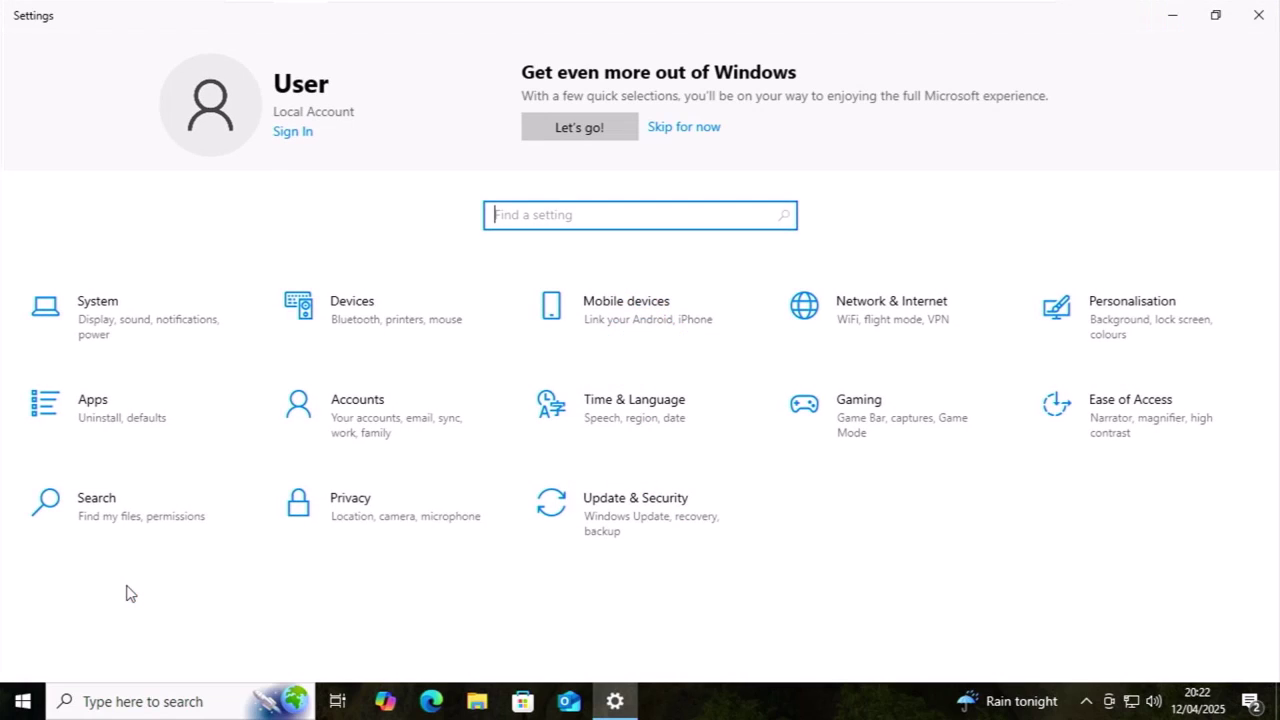
{"action": "left_click", "coordinate": [612, 523]}
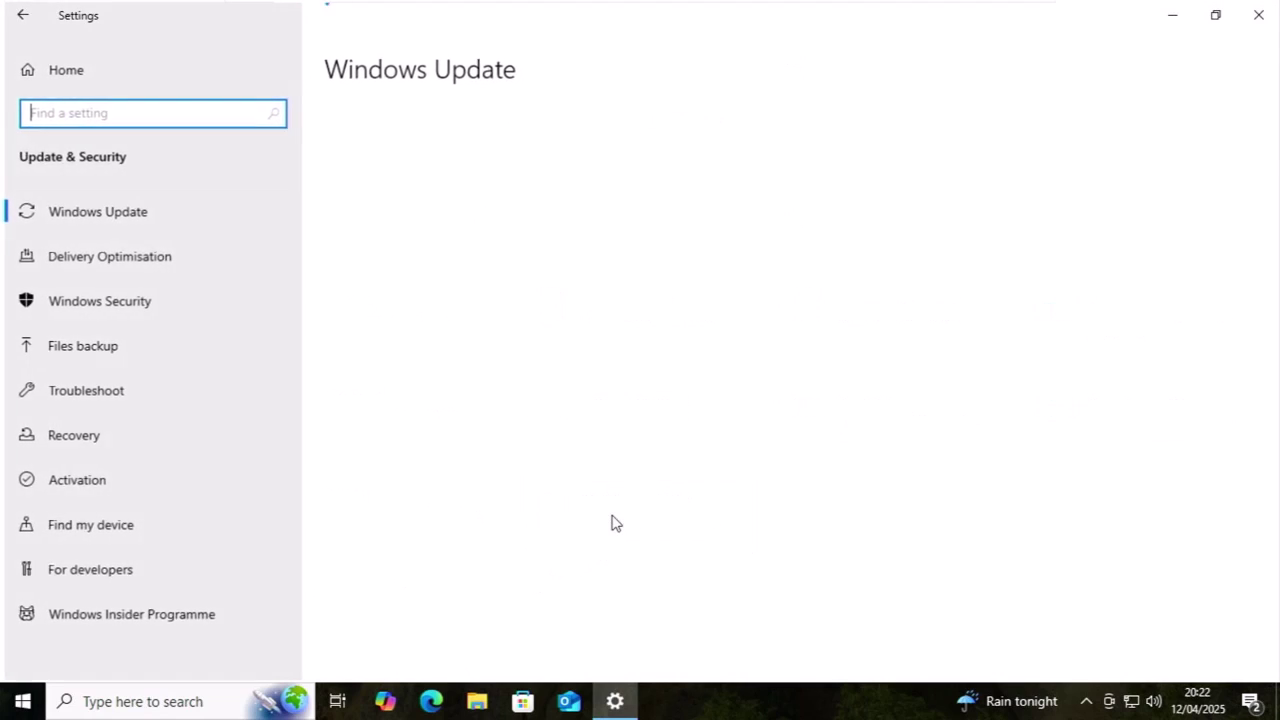
{"action": "left_click", "coordinate": [102, 398]}
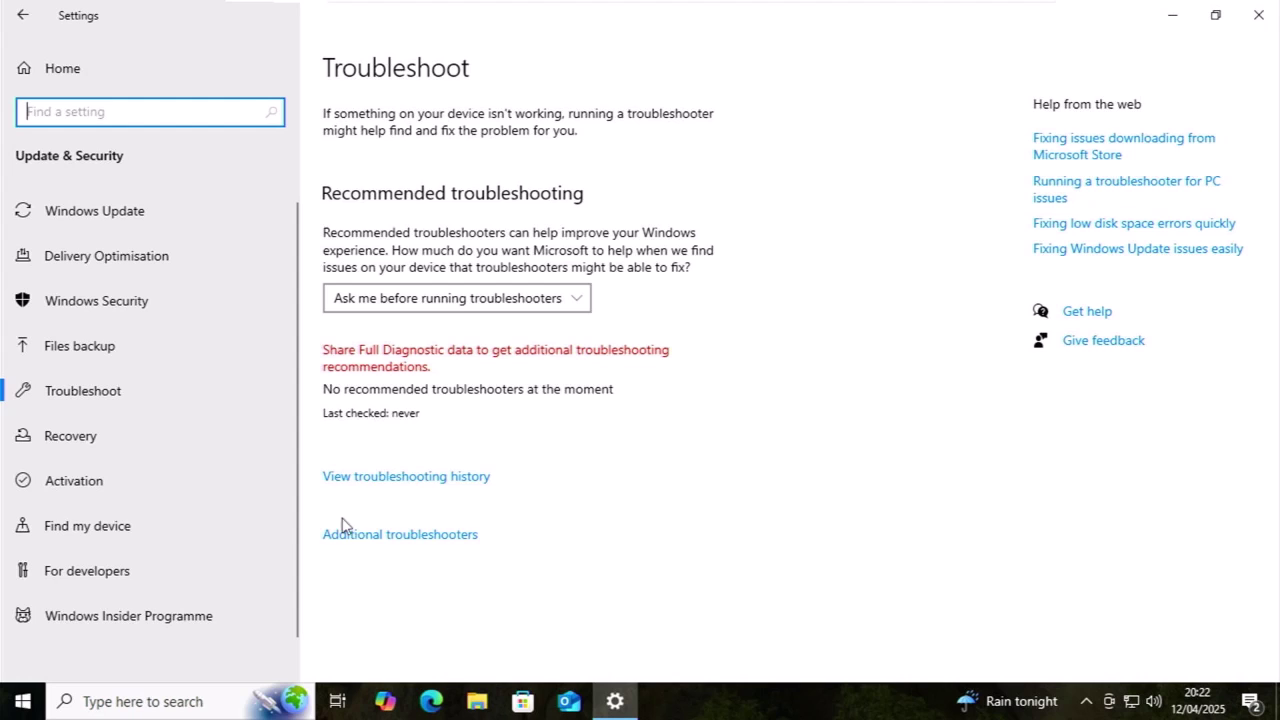
{"action": "left_click", "coordinate": [434, 544]}
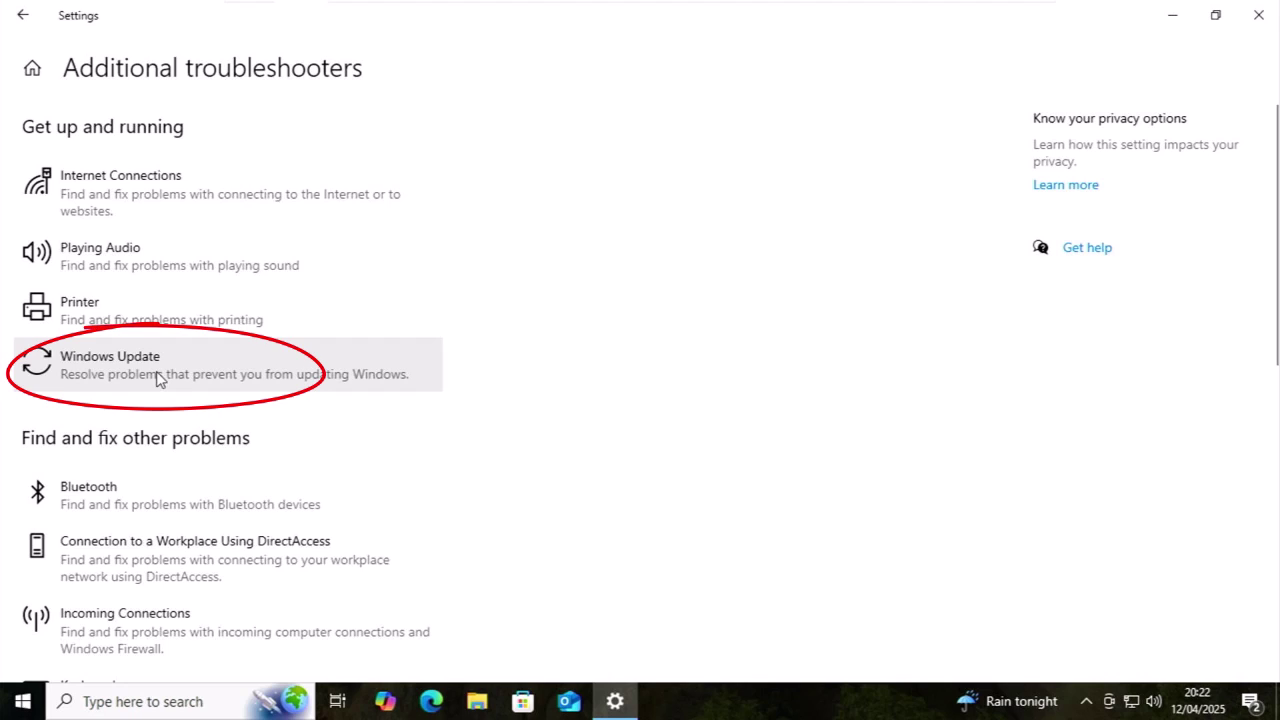
{"action": "left_click", "coordinate": [157, 378]}
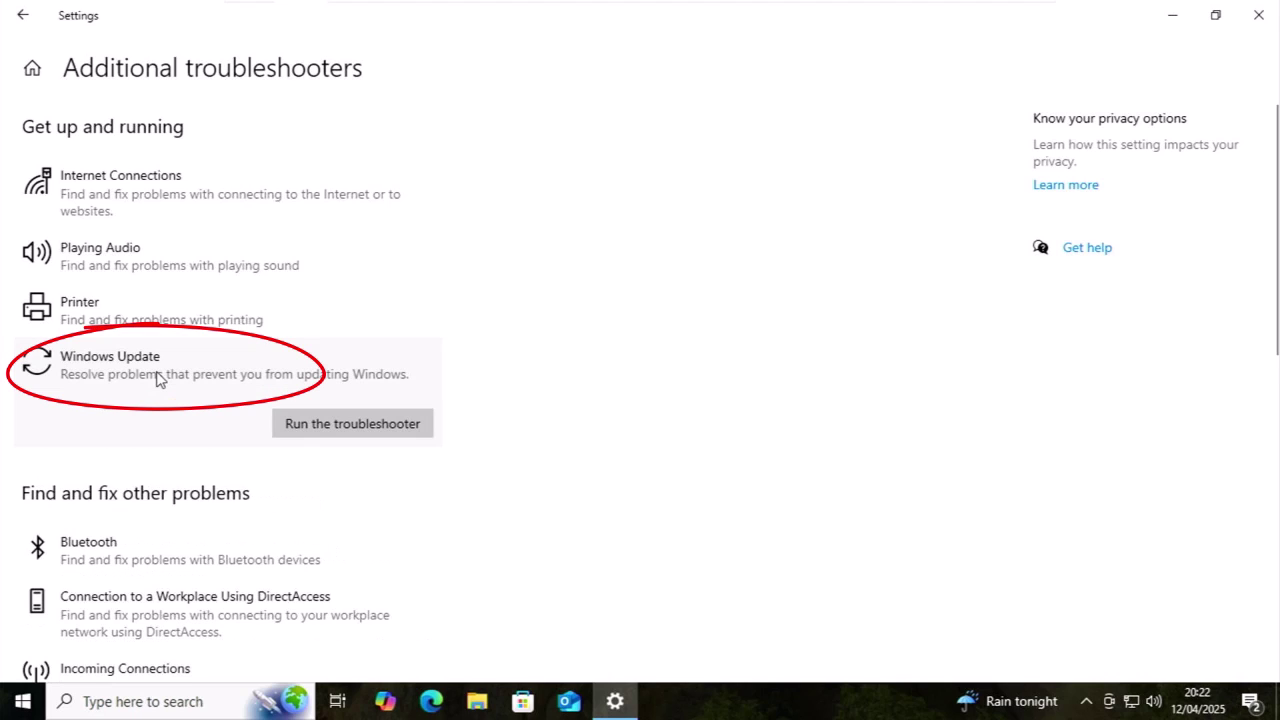
{"action": "left_click", "coordinate": [307, 432]}
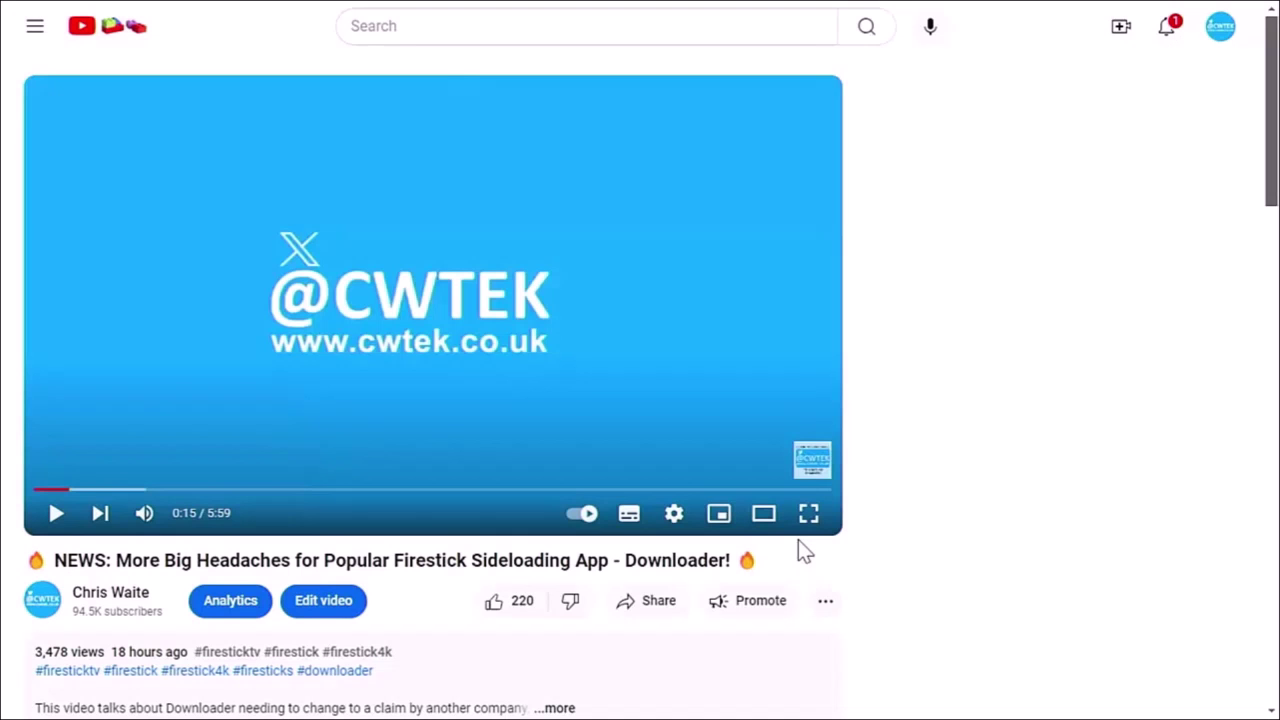
- Open the video's Super Thanks offer, slide the amount to £75.00, and close it without buying
{"action": "left_click", "coordinate": [825, 600]}
{"action": "left_click", "coordinate": [882, 462]}
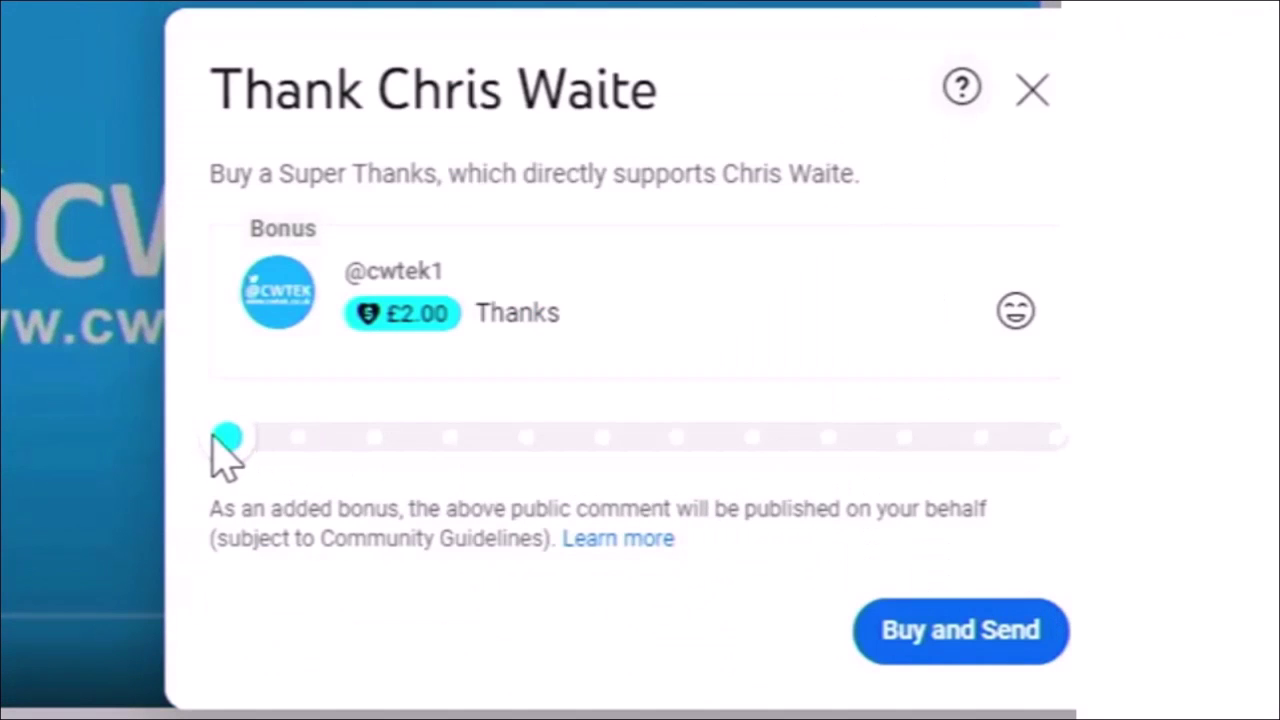
{"action": "left_click_drag", "start_coordinate": [214, 431], "coordinate": [749, 457]}
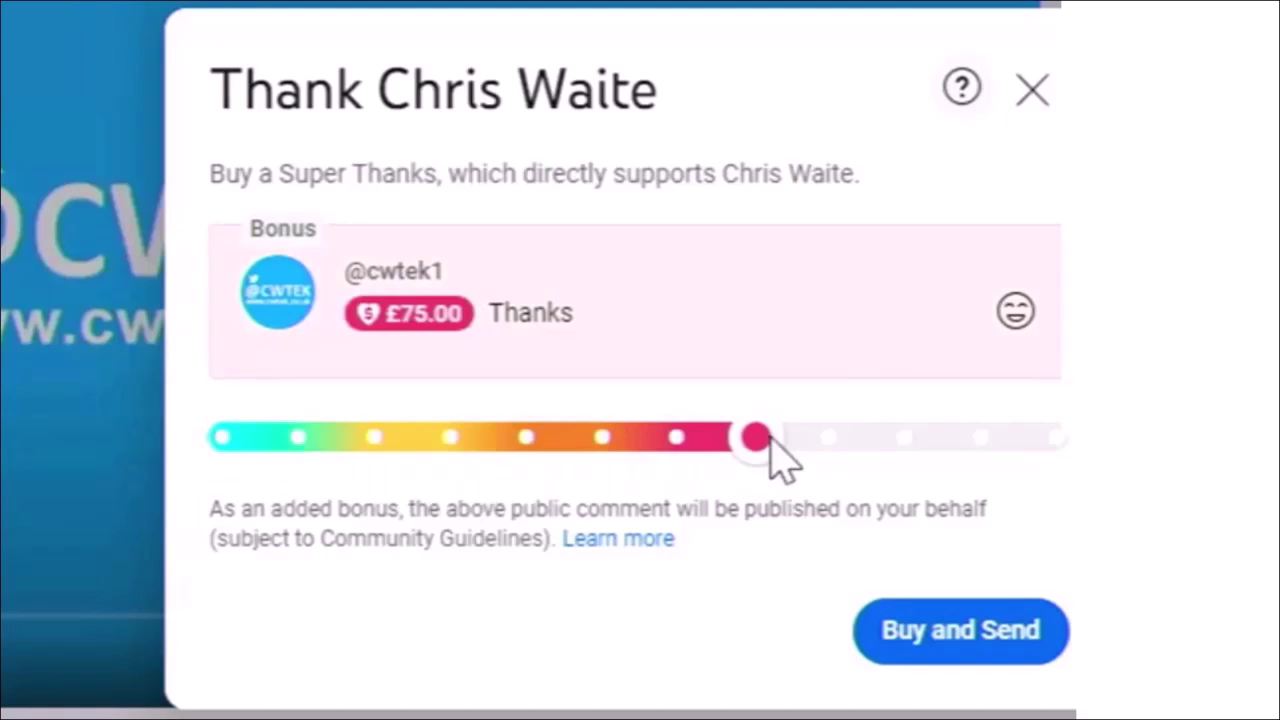
{"action": "left_click", "coordinate": [1030, 92]}
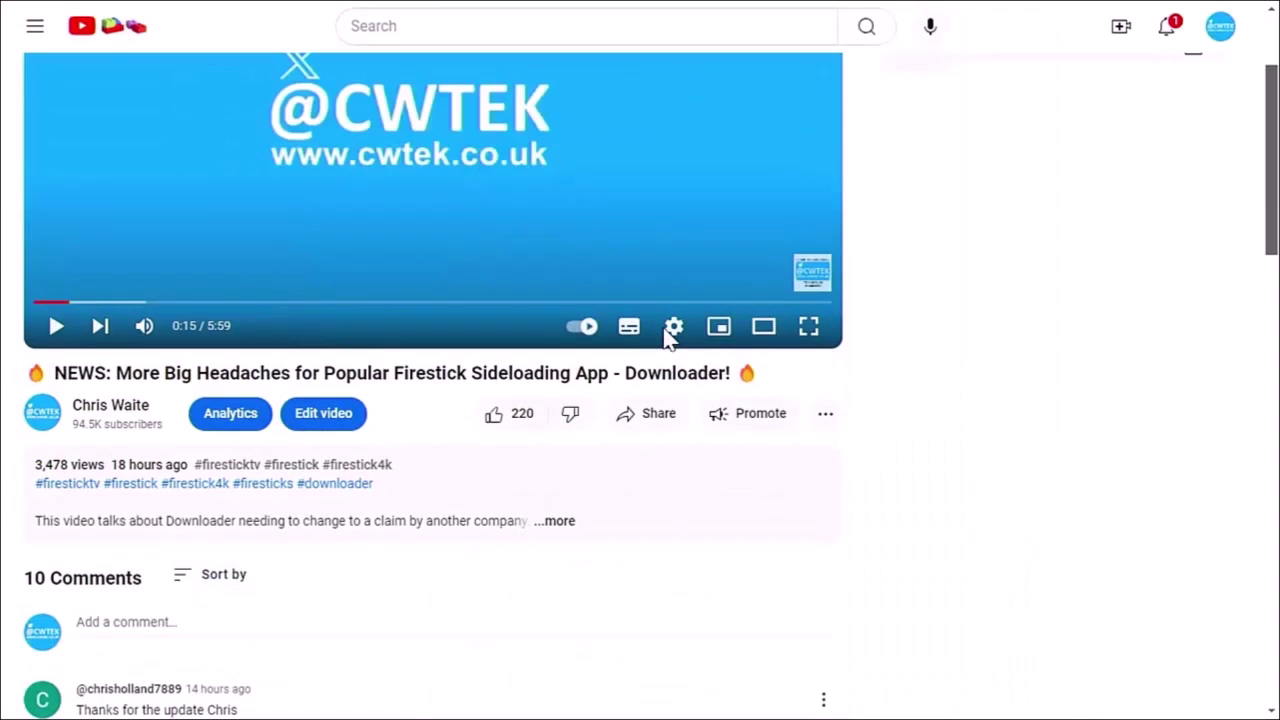
- Expand the video's full description and scroll through it
{"action": "left_click", "coordinate": [555, 521]}
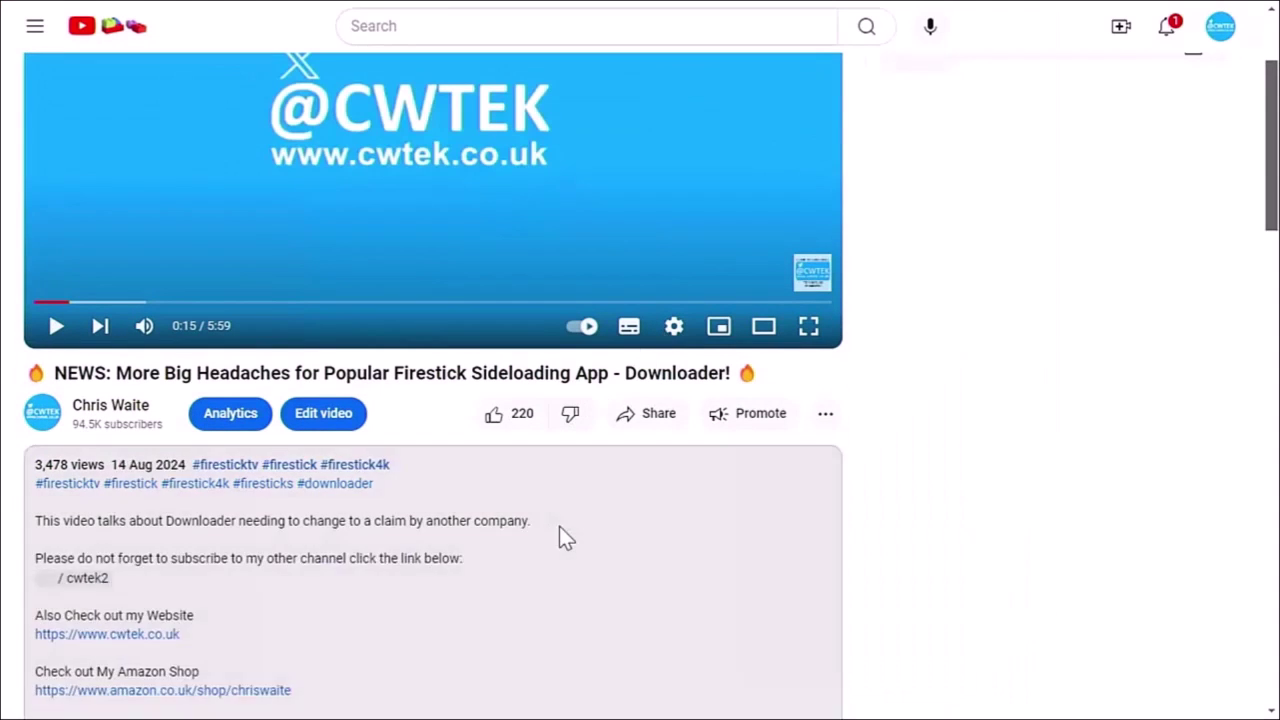
{"action": "scroll", "coordinate": [562, 527], "scroll_direction": "down", "scroll_amount": 3}
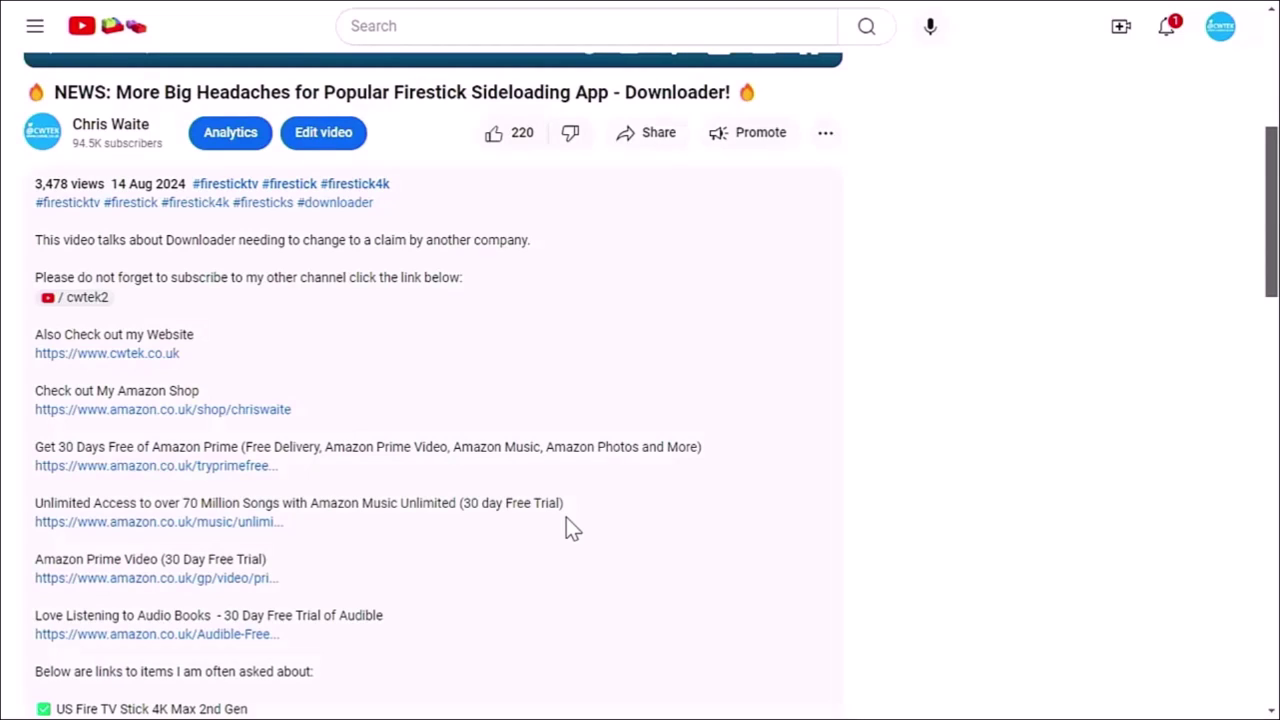
{"action": "scroll", "coordinate": [566, 517], "scroll_direction": "down", "scroll_amount": 1}
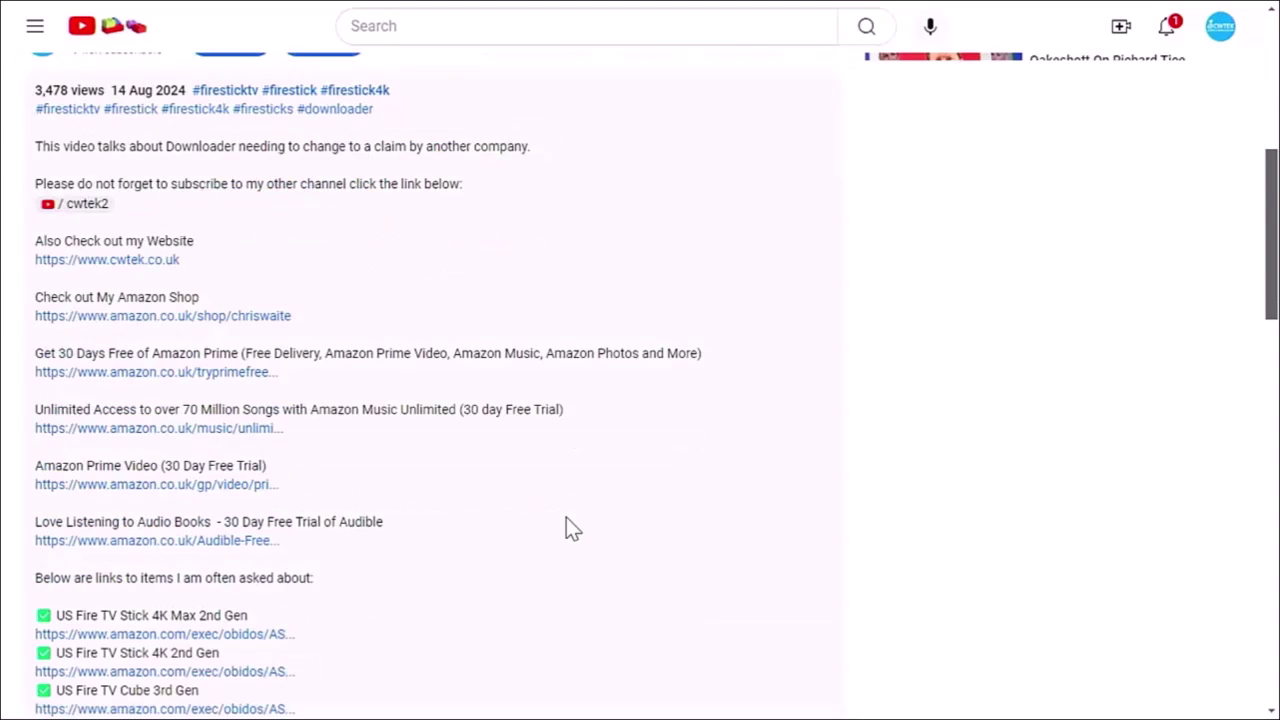
{"action": "scroll", "coordinate": [566, 517], "scroll_direction": "down", "scroll_amount": 2}
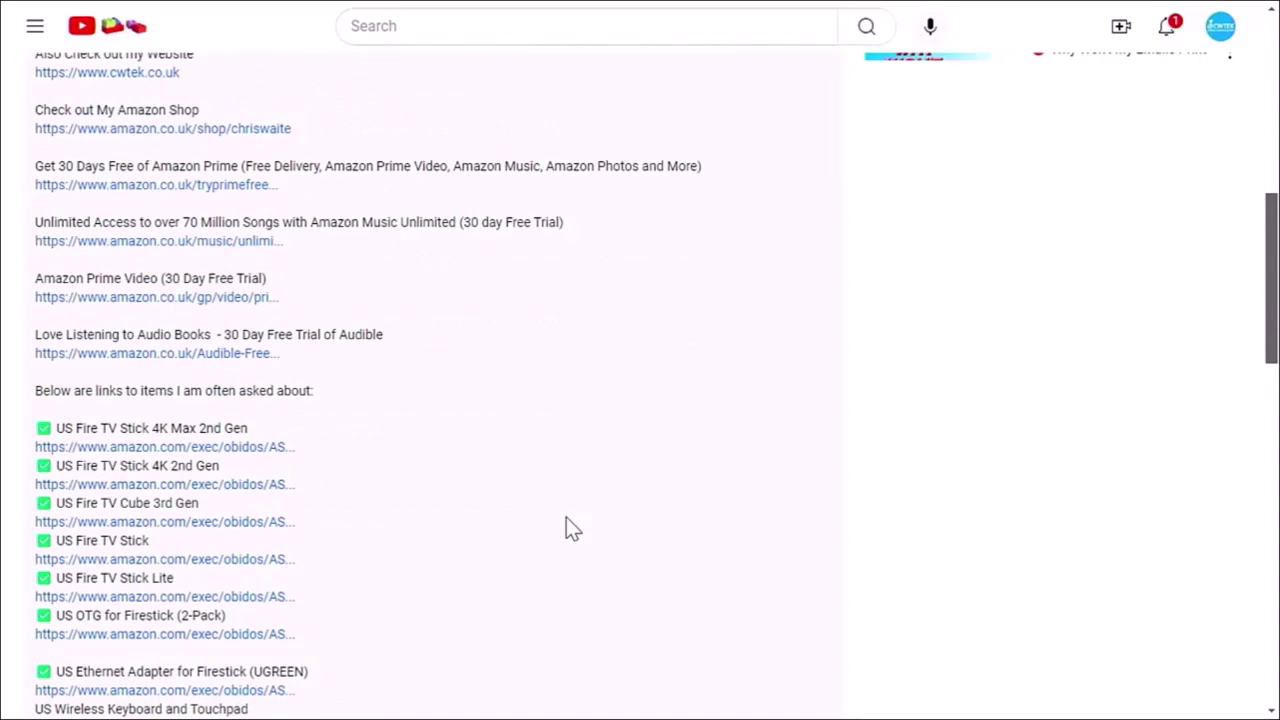
{"action": "scroll", "coordinate": [566, 518], "scroll_direction": "up", "scroll_amount": 2}
{"action": "scroll", "coordinate": [568, 528], "scroll_direction": "up", "scroll_amount": 4}
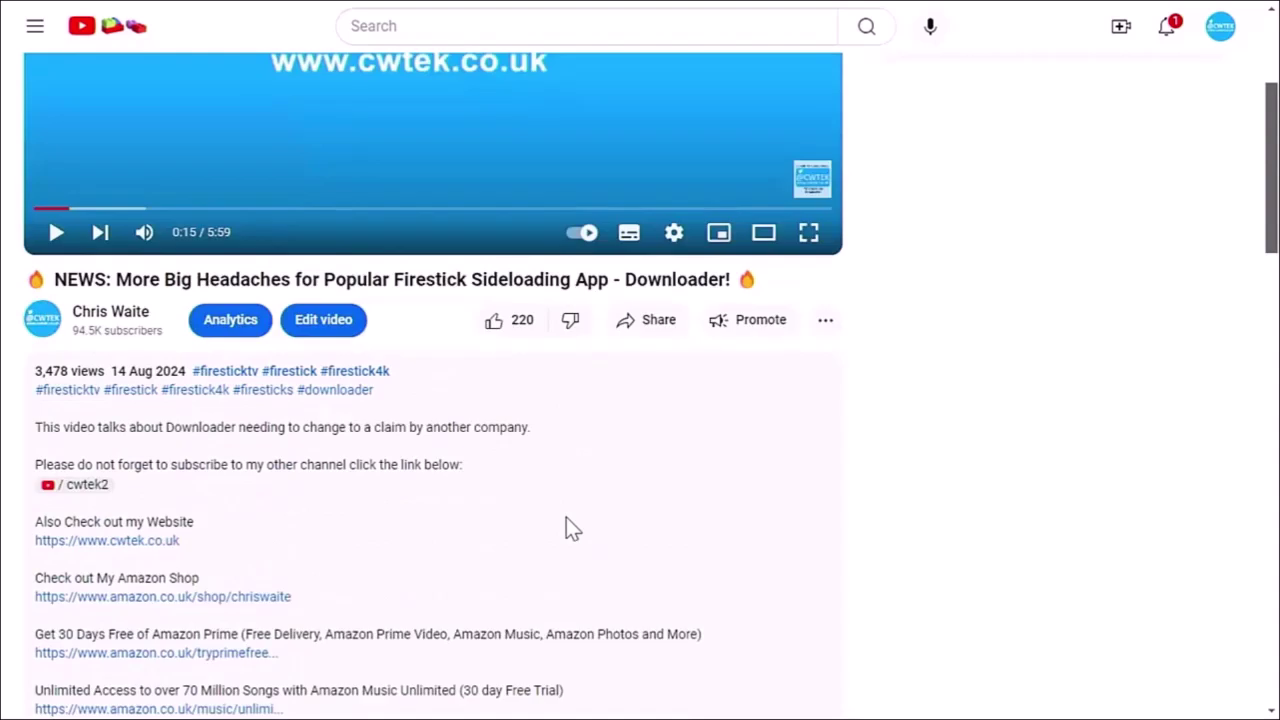
- Reopen Super Thanks, set the amount to £15.00, and close it without buying
{"action": "left_click", "coordinate": [825, 413]}
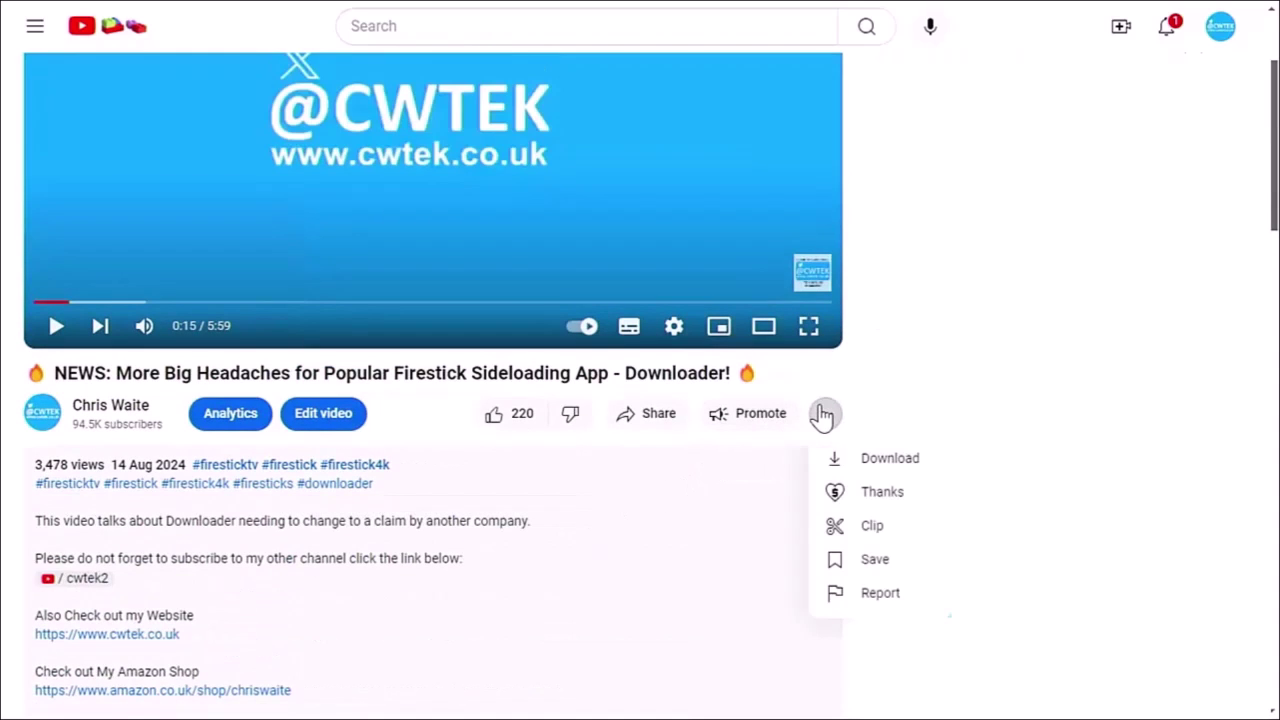
{"action": "left_click", "coordinate": [860, 500]}
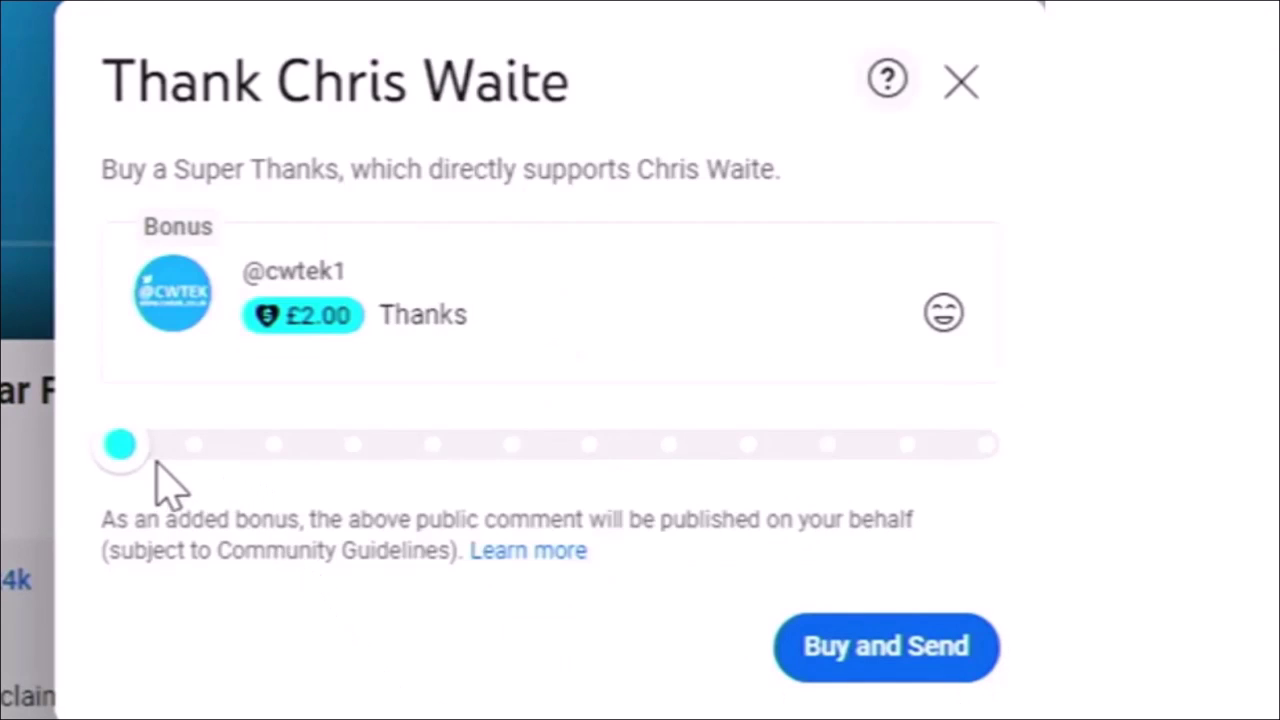
{"action": "left_click_drag", "start_coordinate": [127, 448], "coordinate": [390, 455]}
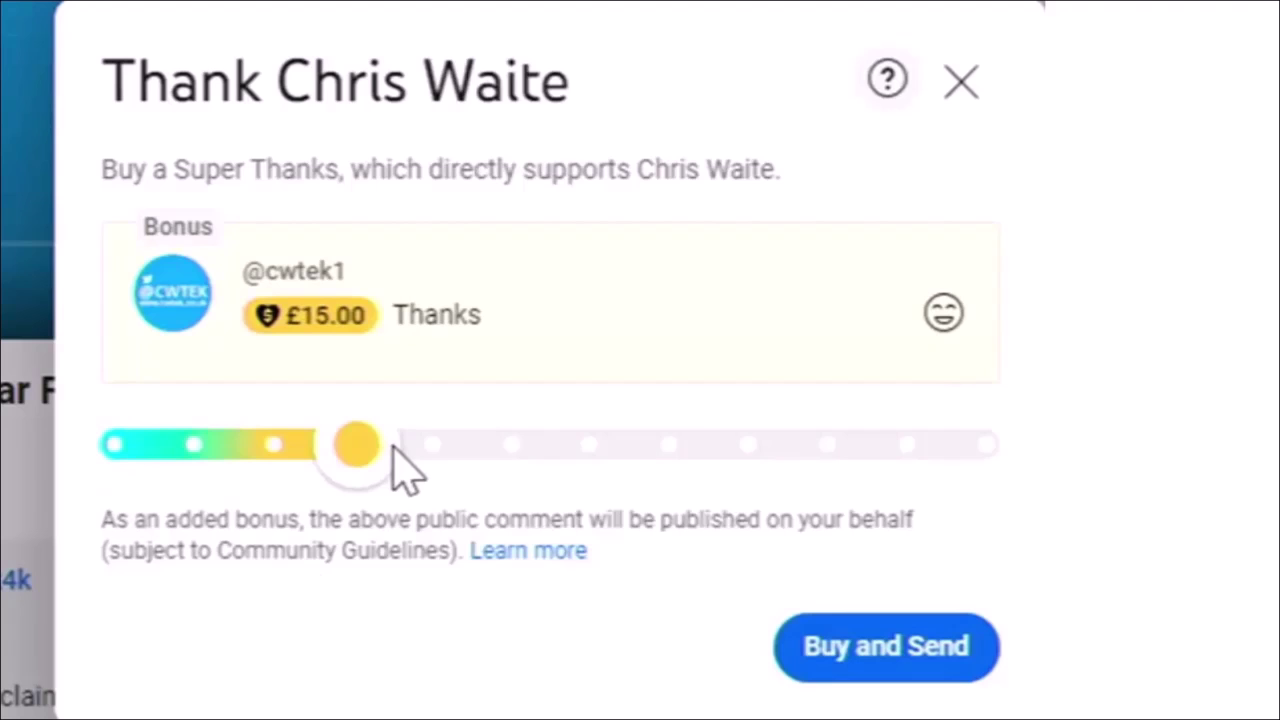
{"action": "left_click", "coordinate": [962, 83]}
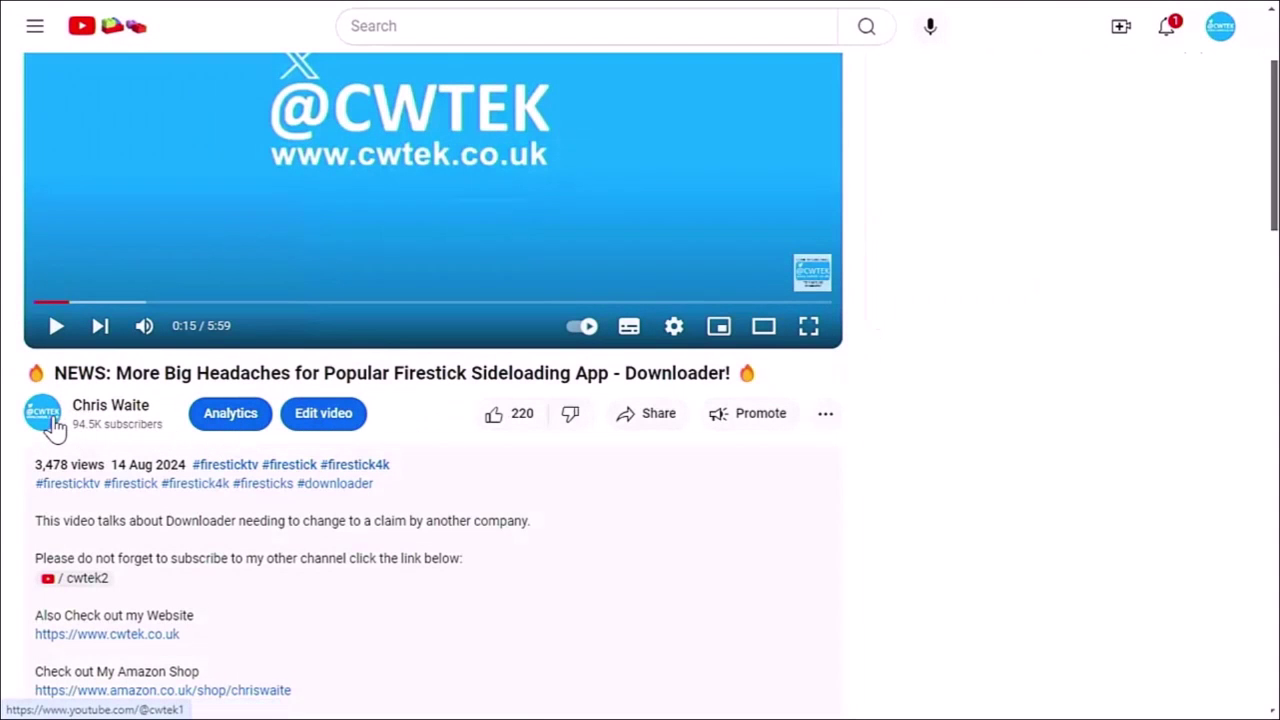
{"action": "left_click", "coordinate": [55, 425]}
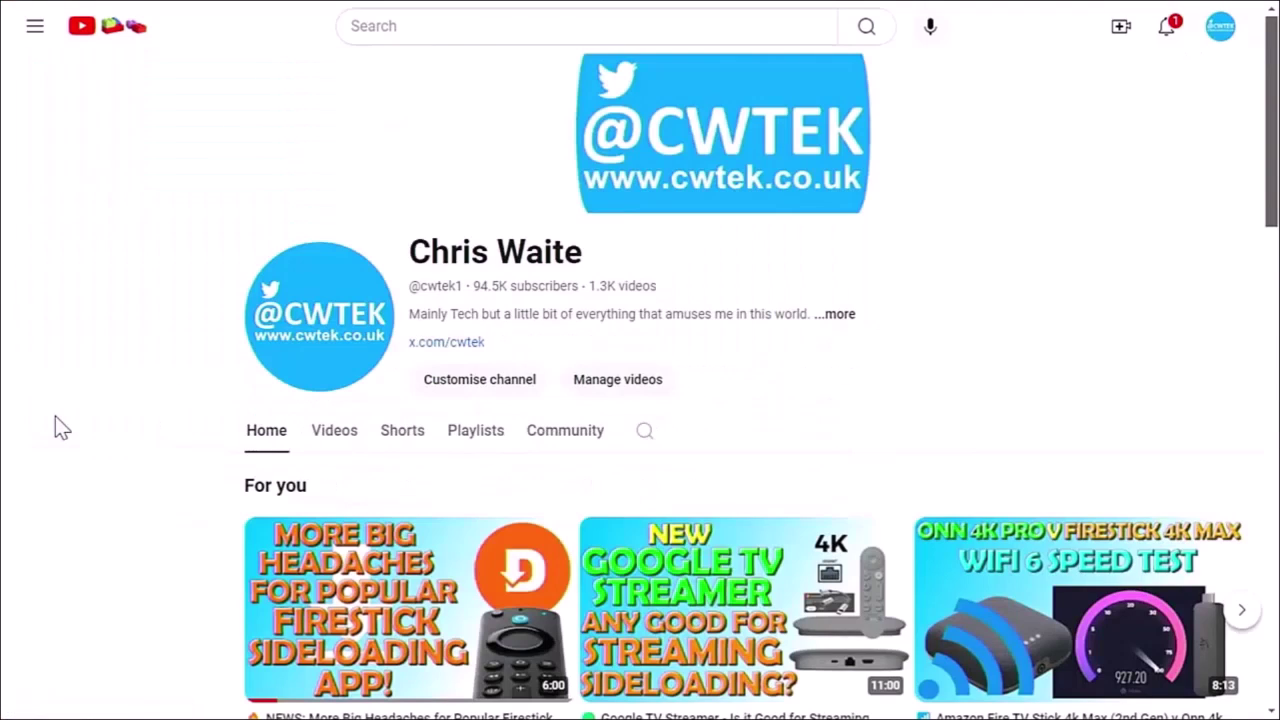
{"action": "scroll", "coordinate": [693, 425], "scroll_direction": "down", "scroll_amount": 3}
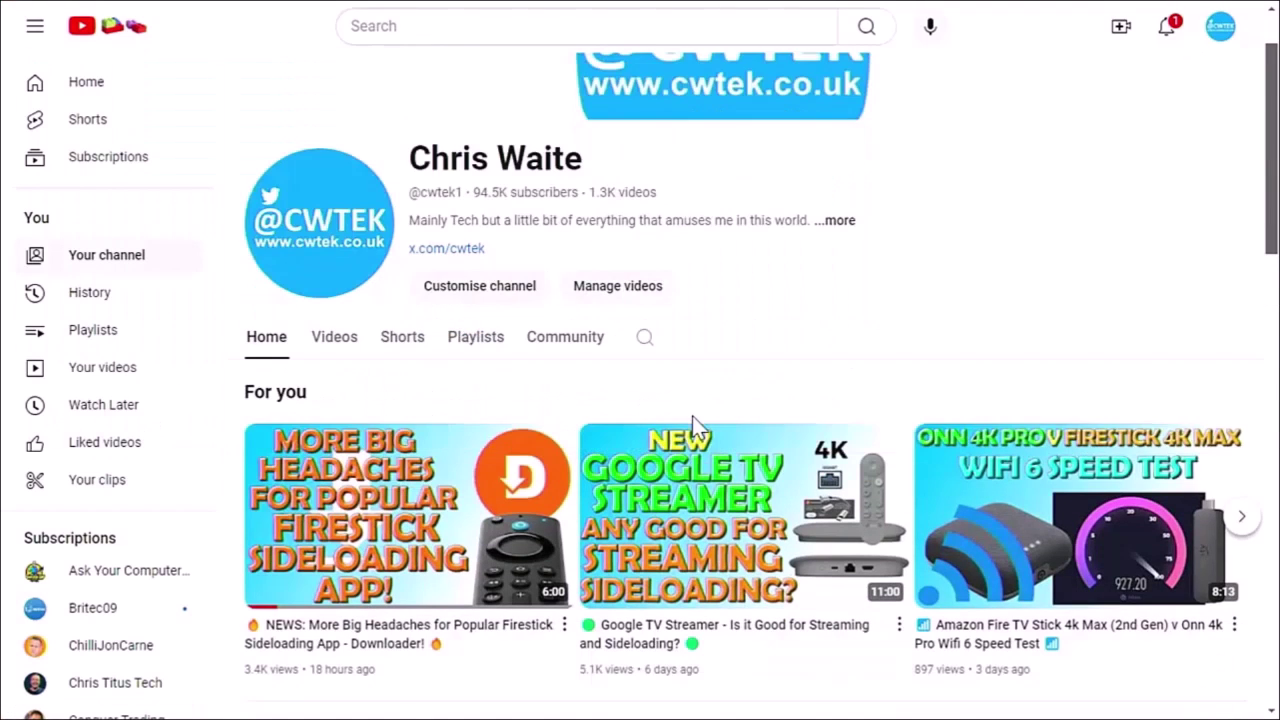
{"action": "scroll", "coordinate": [693, 425], "scroll_direction": "down", "scroll_amount": 2}
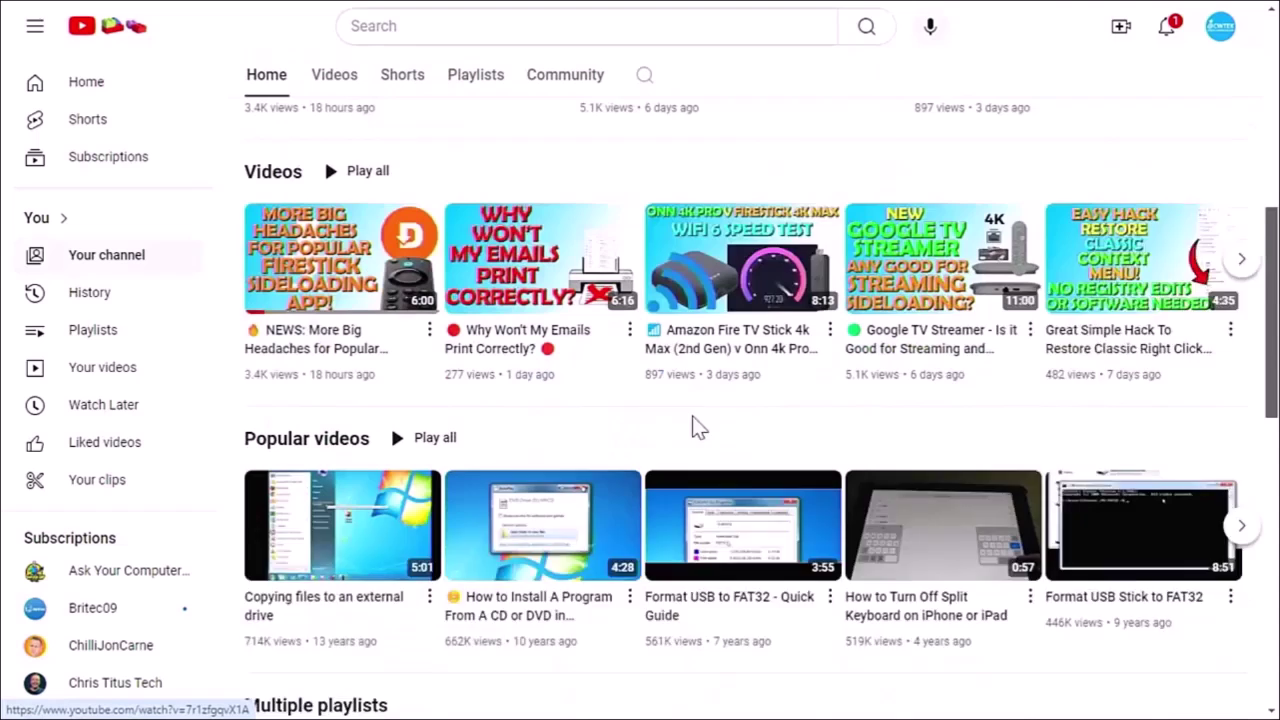
{"action": "scroll", "coordinate": [698, 428], "scroll_direction": "down", "scroll_amount": 3}
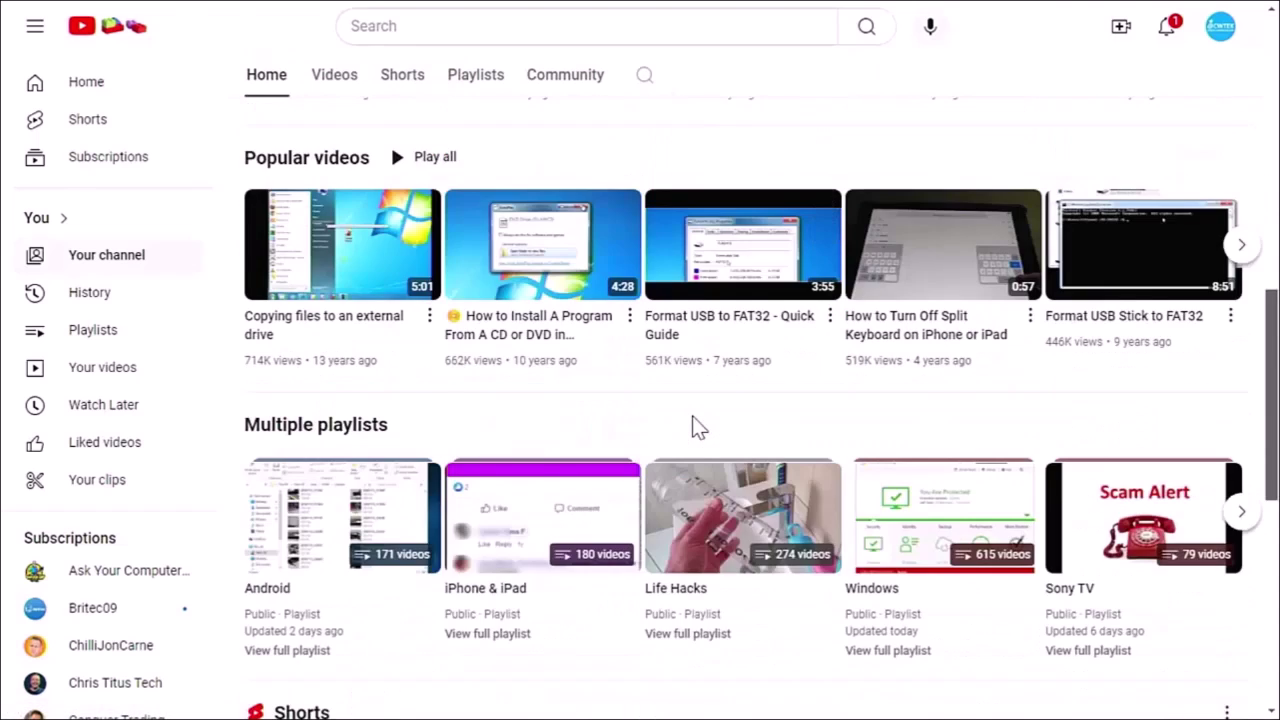
{"action": "scroll", "coordinate": [698, 428], "scroll_direction": "down", "scroll_amount": 2}
{"action": "scroll", "coordinate": [692, 428], "scroll_direction": "down", "scroll_amount": 2}
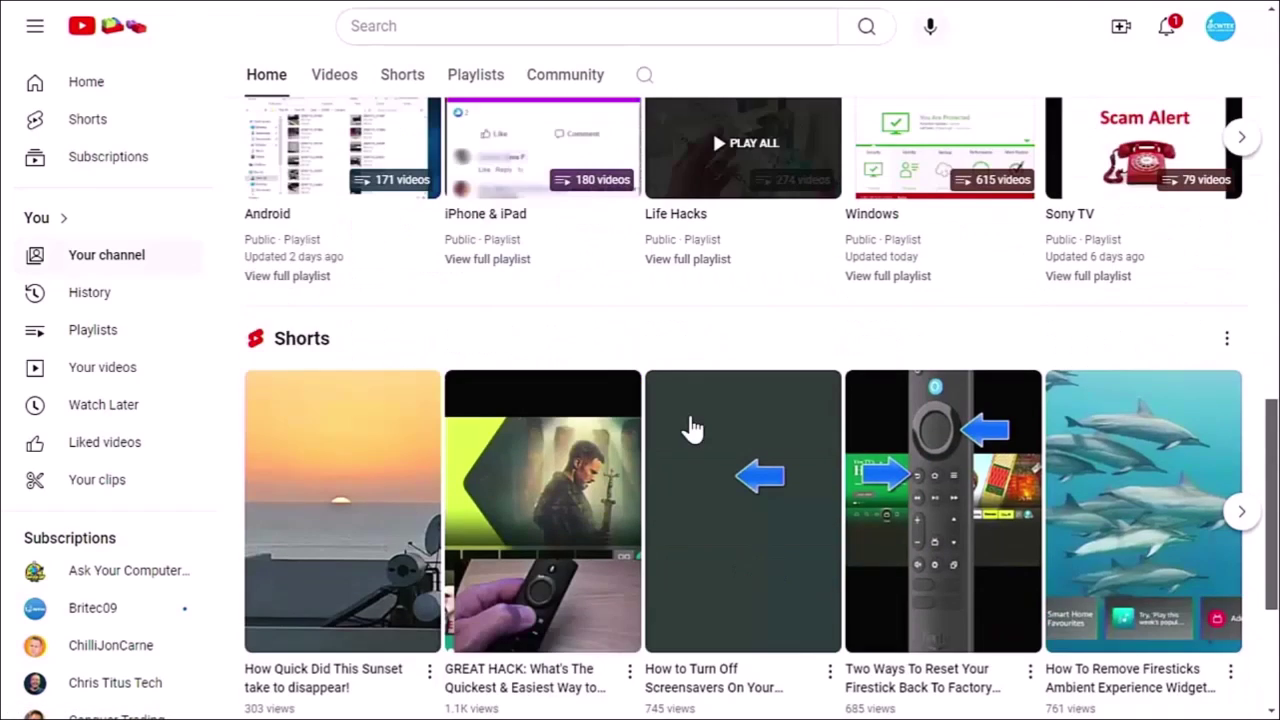
{"action": "scroll", "coordinate": [692, 428], "scroll_direction": "down", "scroll_amount": 3}
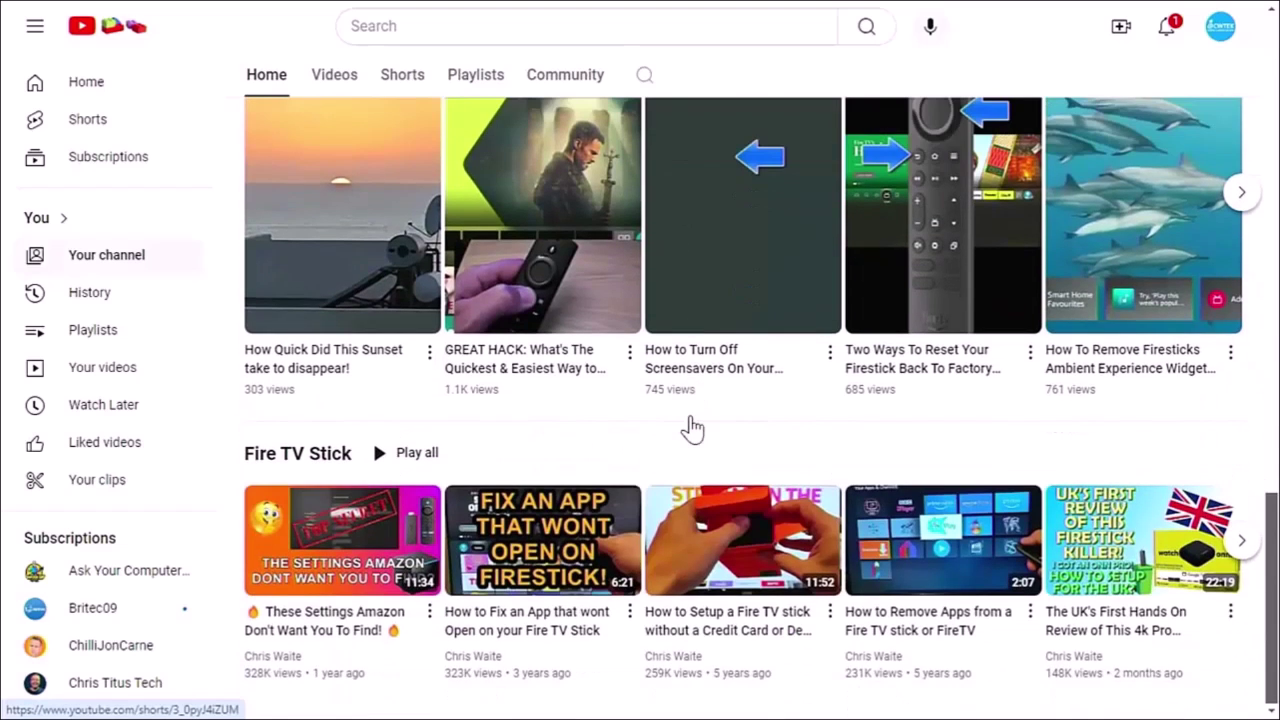
{"action": "scroll", "coordinate": [692, 428], "scroll_direction": "up", "scroll_amount": 4}
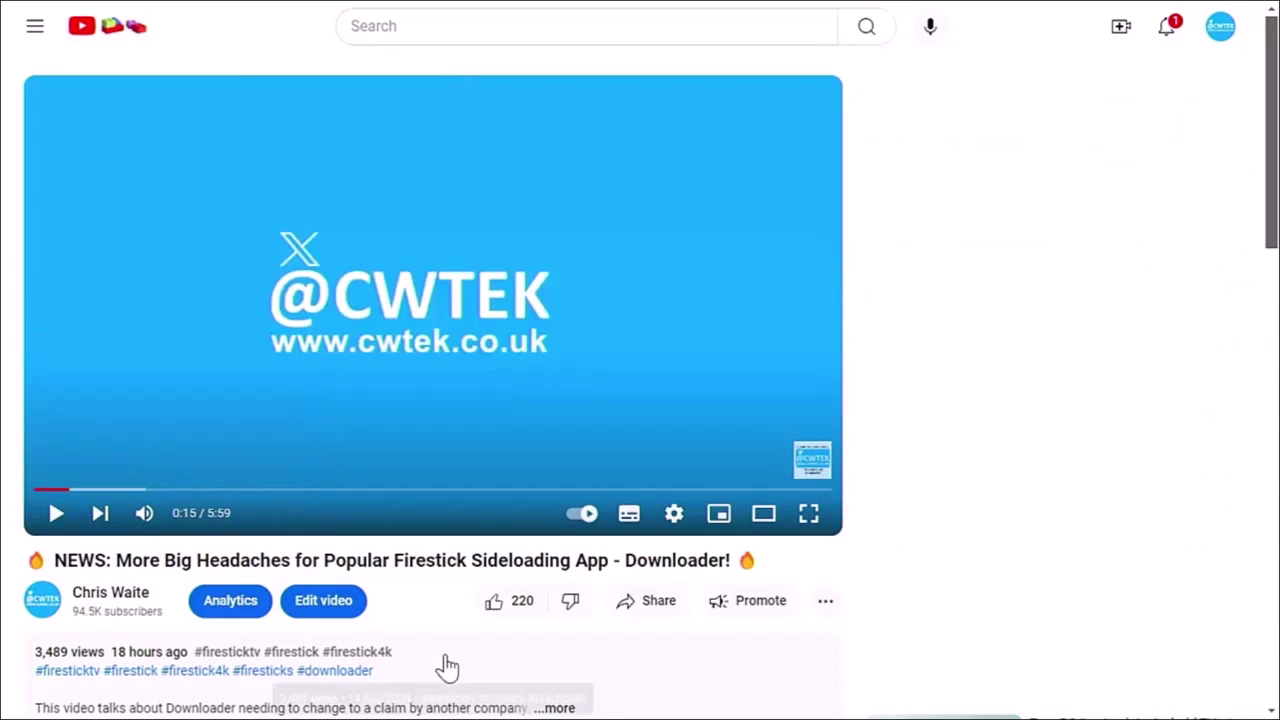
- Open YouTube's Share dialog for the Downloader news video to get its short link
{"action": "left_click", "coordinate": [617, 615]}
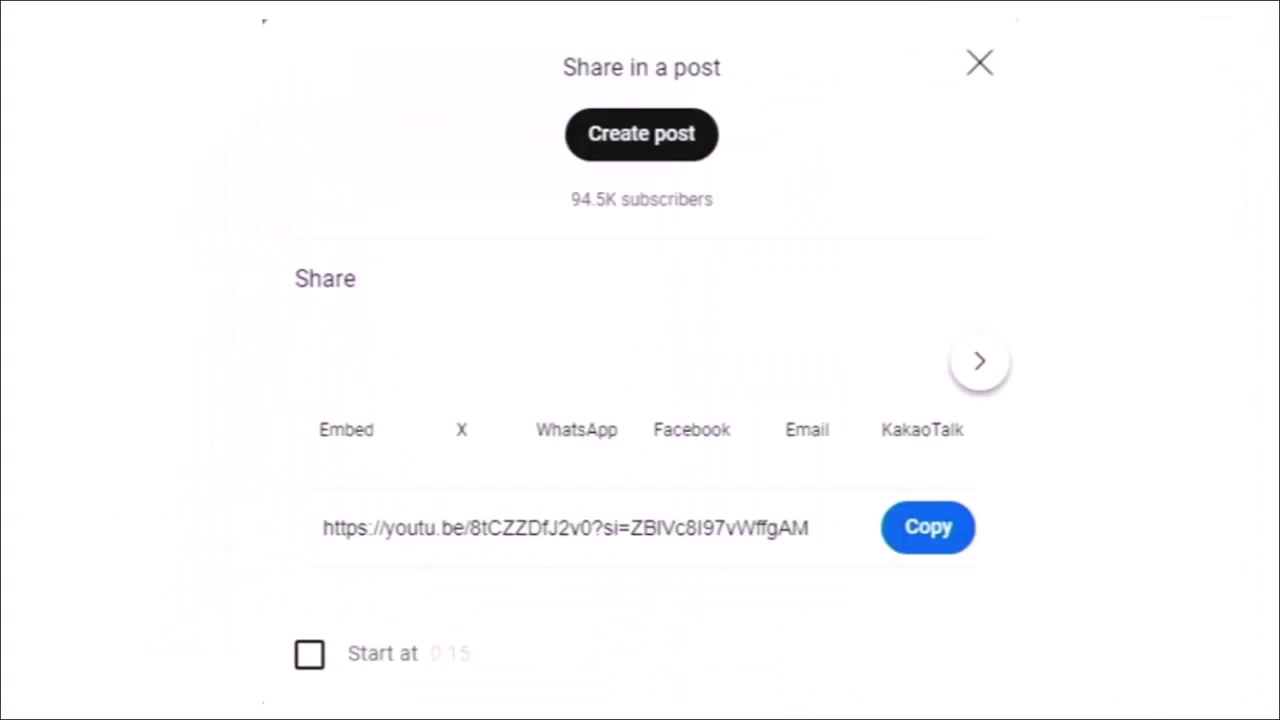